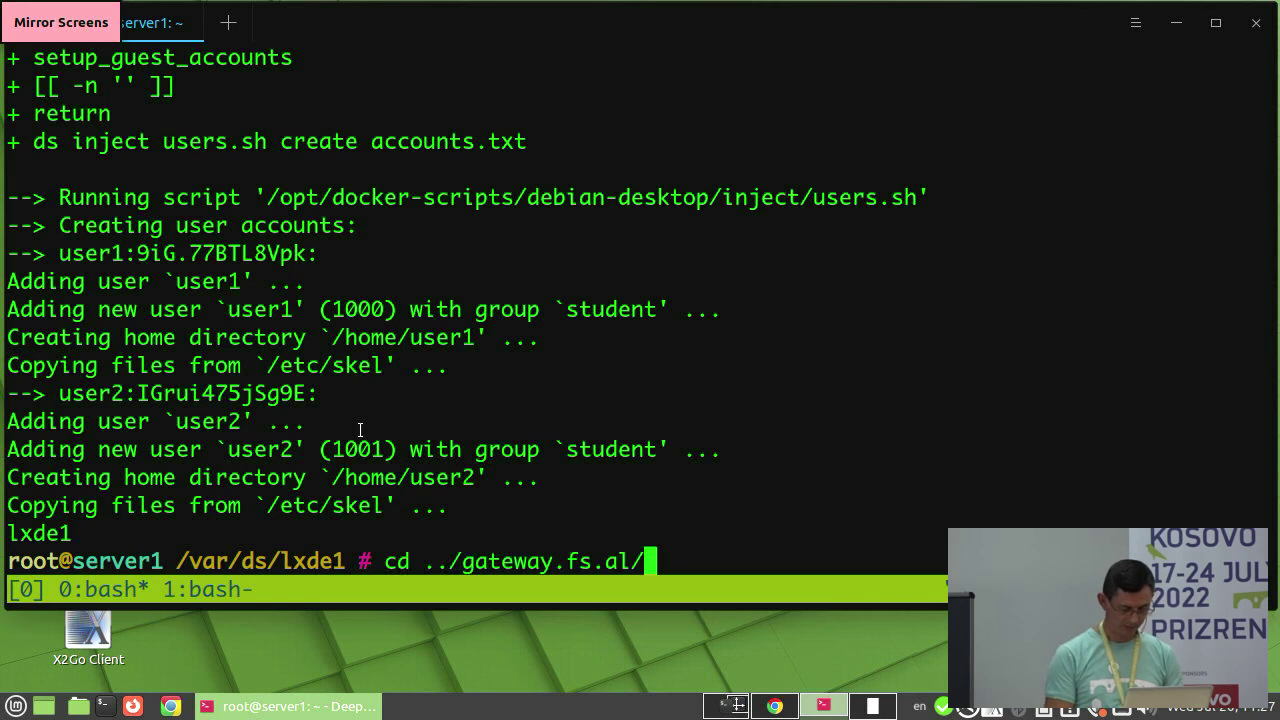
- Stop the gateway.fs.al and mariadb containers with ds stop
{"action": "type", "text": "ds stop"}
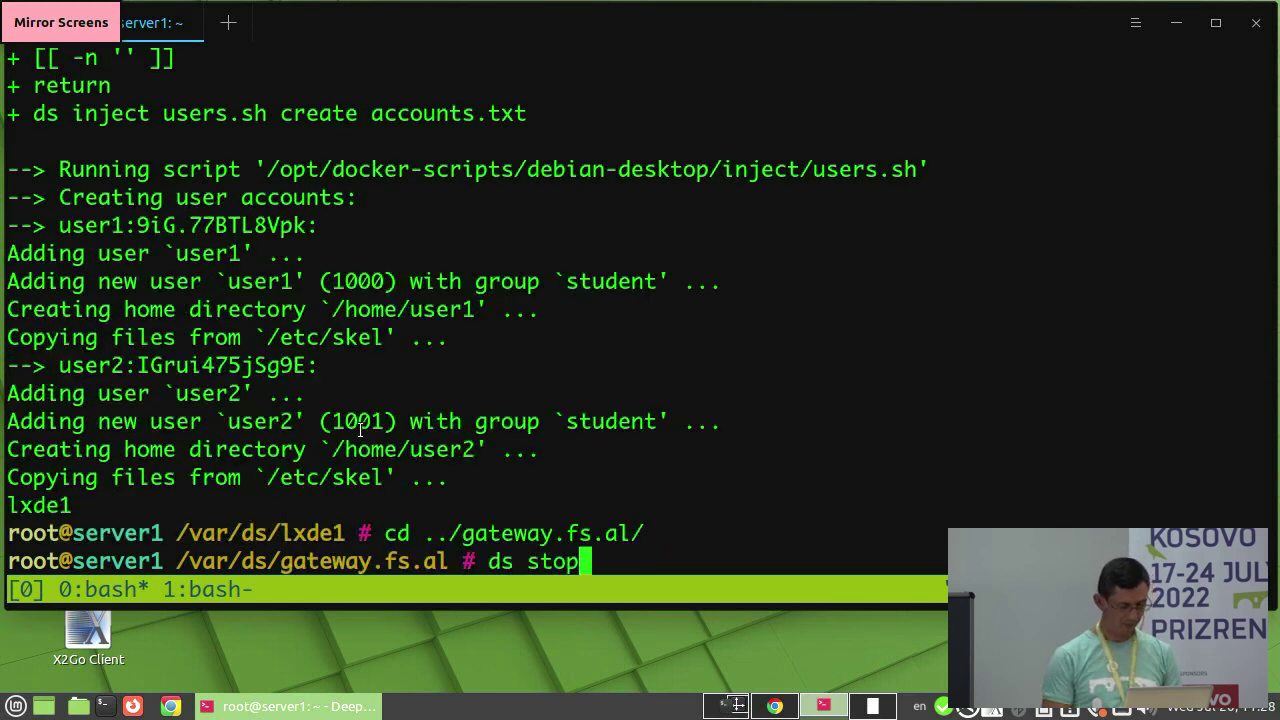
{"action": "key", "text": "Return"}
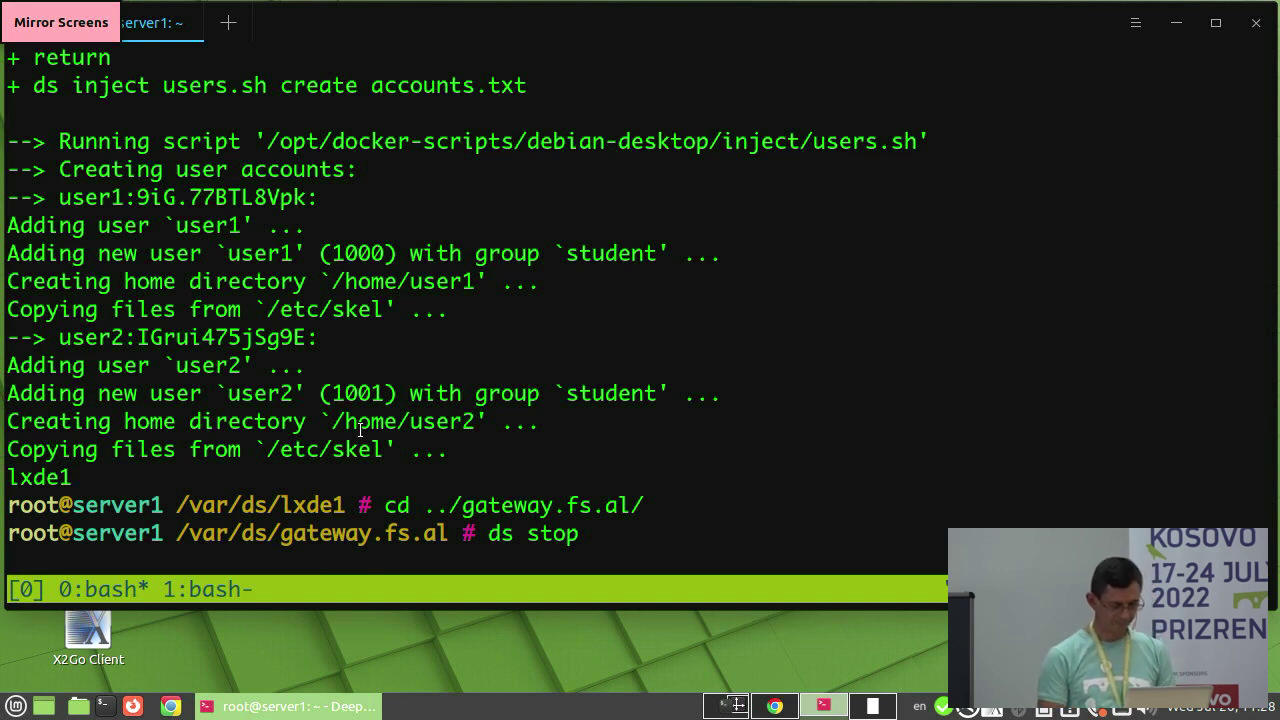
{"action": "type", "text": "cd ../"}
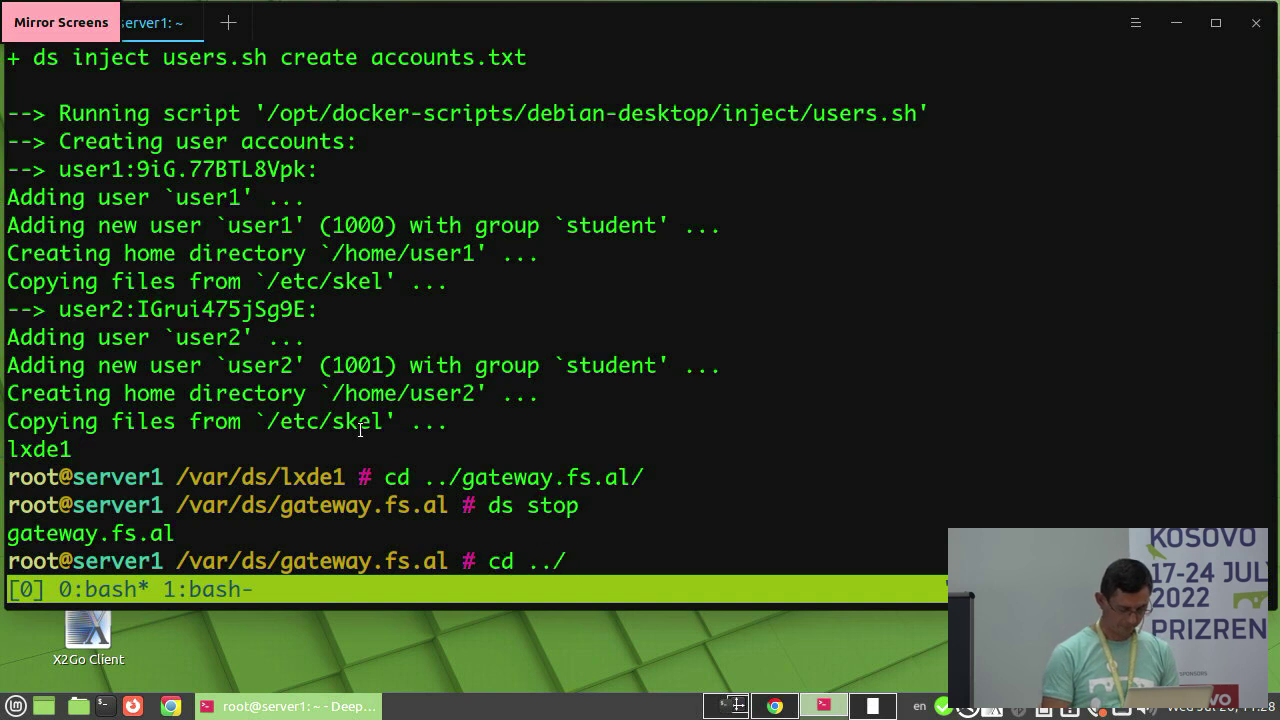
{"action": "type", "text": "ma"}
{"action": "key", "text": "Tab"}
{"action": "key", "text": "Return"}
{"action": "type", "text": "ds stop"}
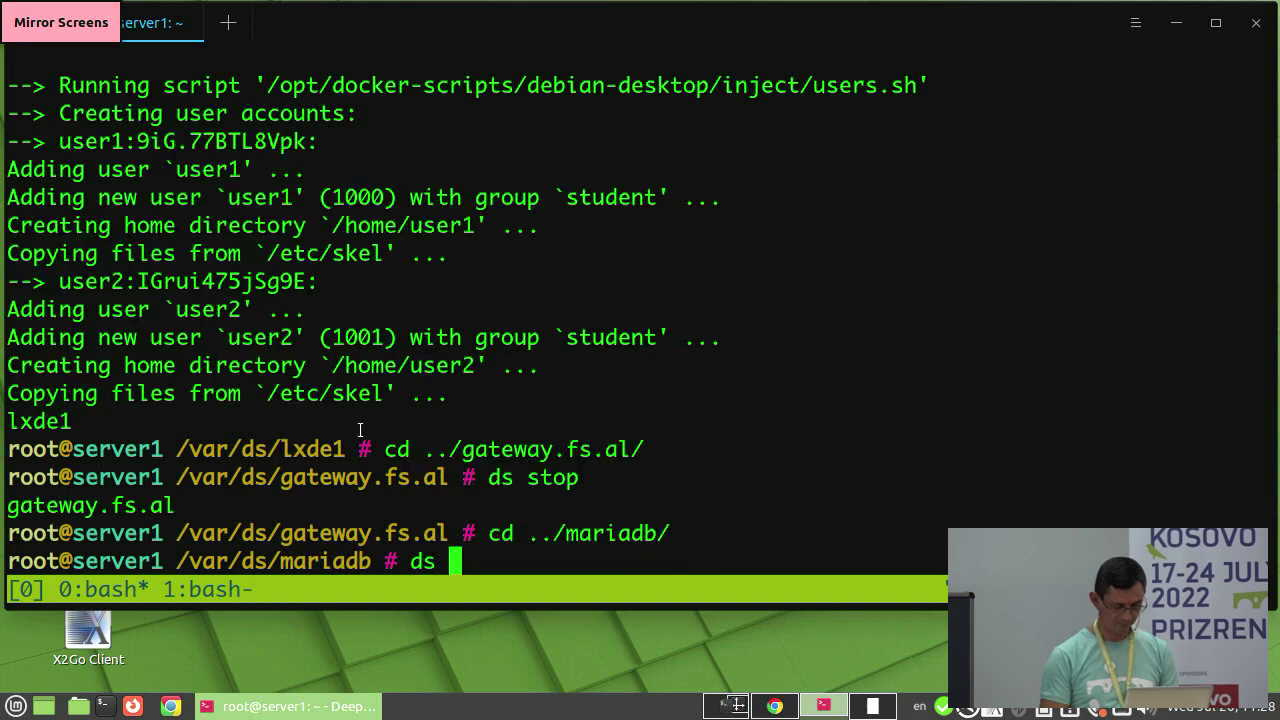
{"action": "key", "text": "Return"}
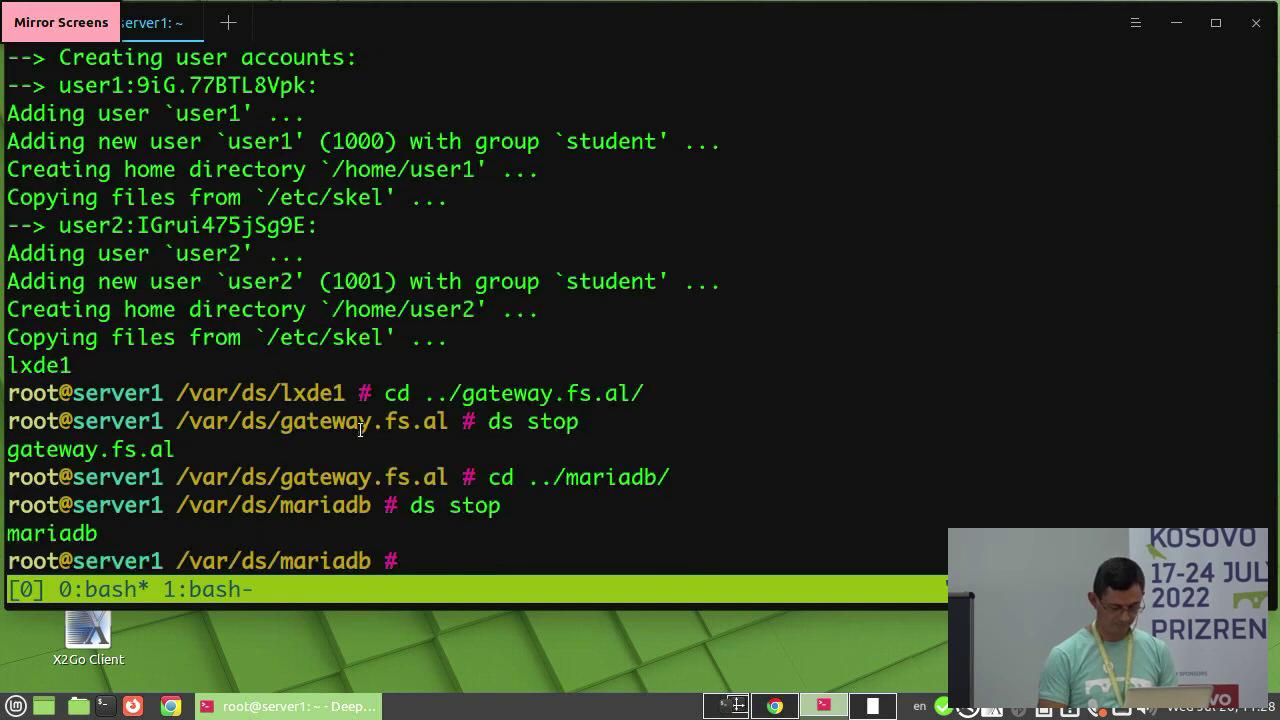
- Stop the wsproxy container with ds stop from its directory
{"action": "type", "text": "cd ../ws"}
{"action": "key", "text": "Tab"}
{"action": "key", "text": "Return"}
{"action": "type", "text": "ds stop"}
{"action": "key", "text": "Return"}
- Confirm with docker ps that only lxde1 runs (2201→22, 33891→3389), then minimise the terminal
{"action": "type", "text": "docker ps"}
{"action": "key", "text": "Return"}
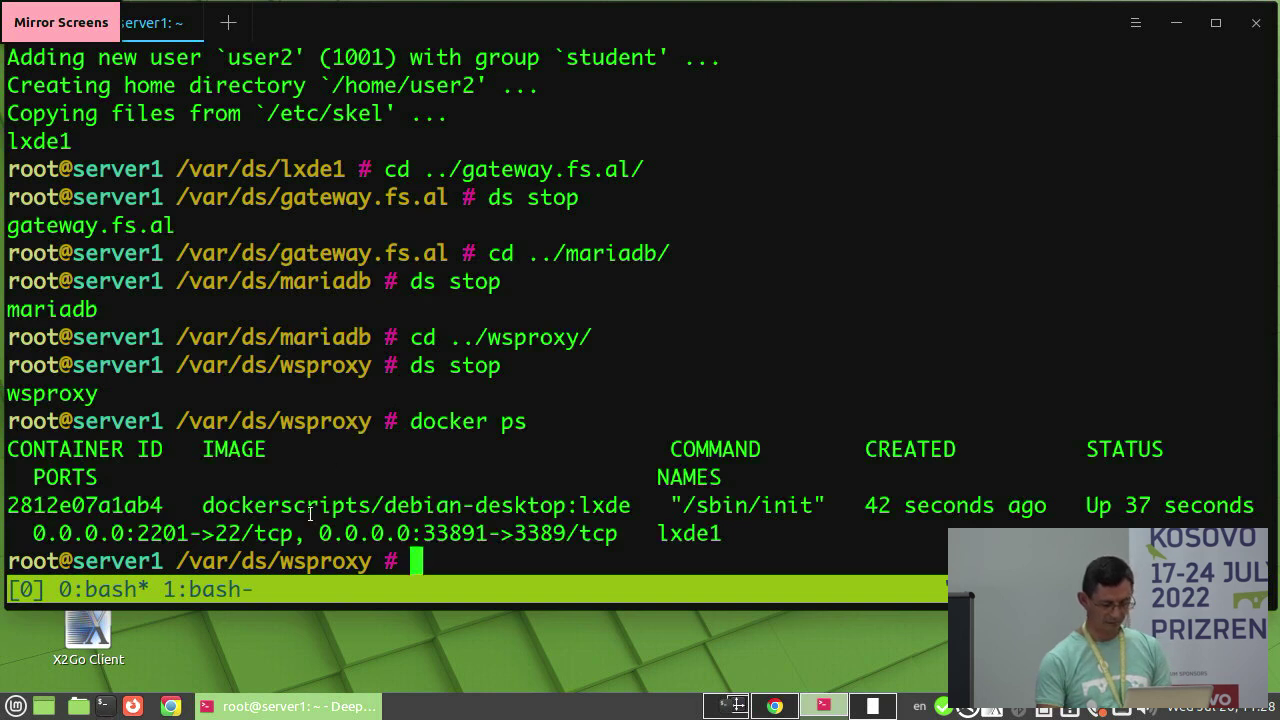
{"action": "double_click", "coordinate": [688, 534]}
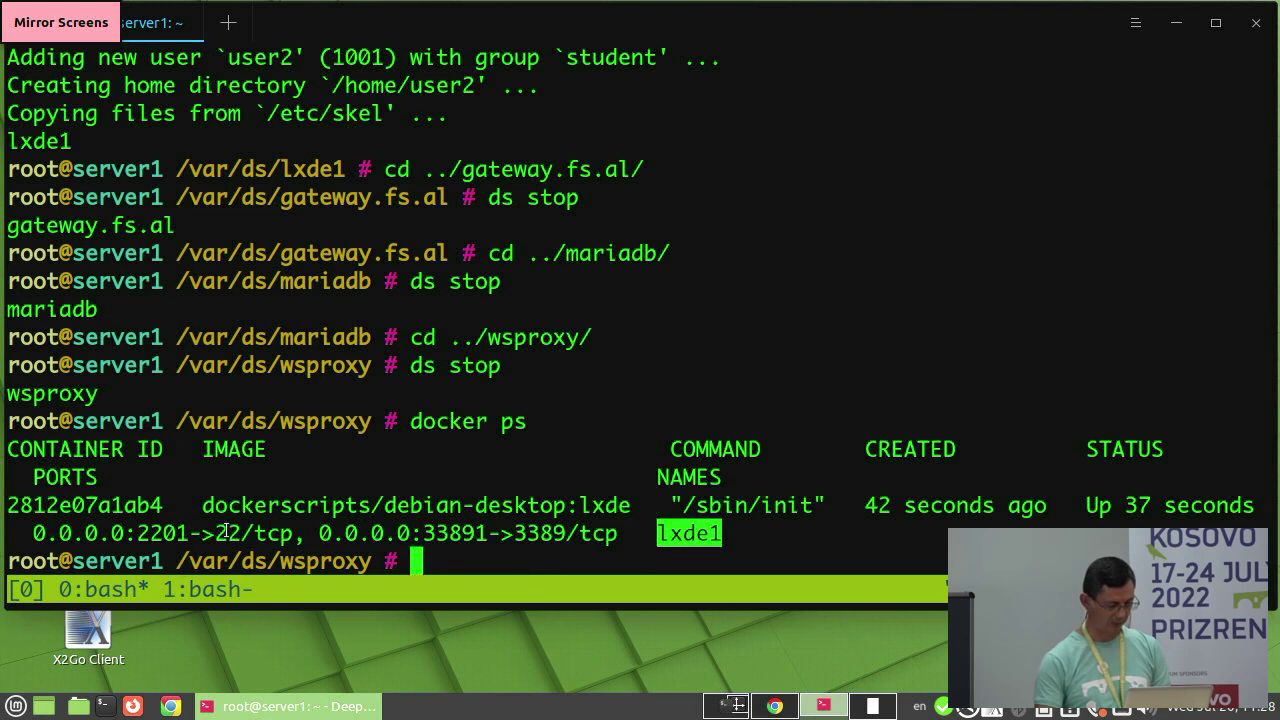
{"action": "left_click", "coordinate": [136, 533]}
{"action": "left_click_drag", "start_coordinate": [136, 533], "coordinate": [241, 533]}
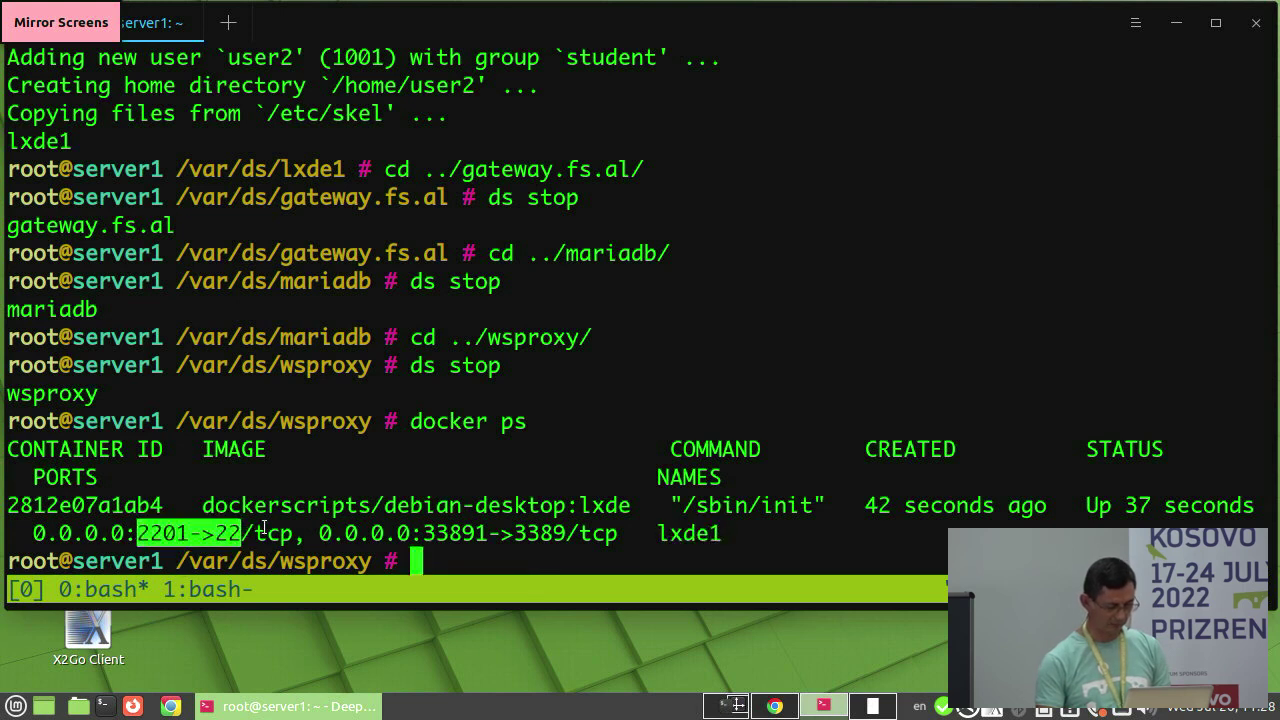
{"action": "left_click_drag", "start_coordinate": [427, 533], "coordinate": [566, 533]}
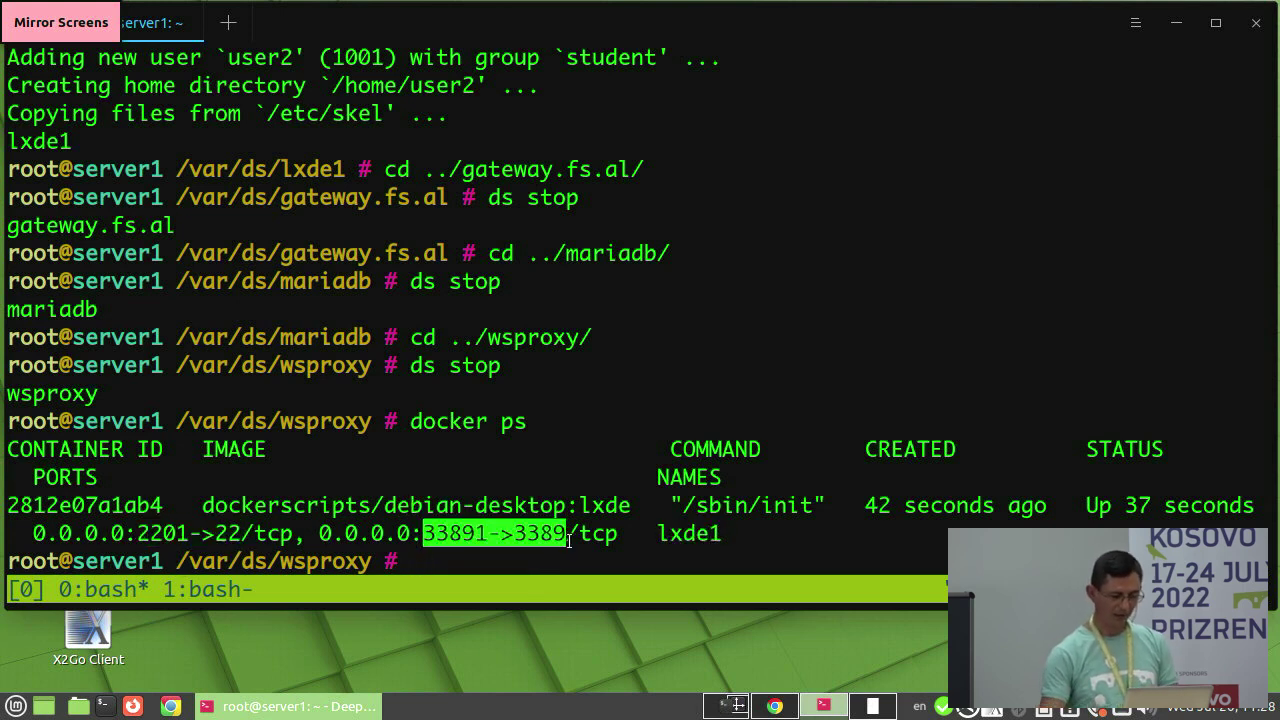
{"action": "left_click", "coordinate": [524, 461]}
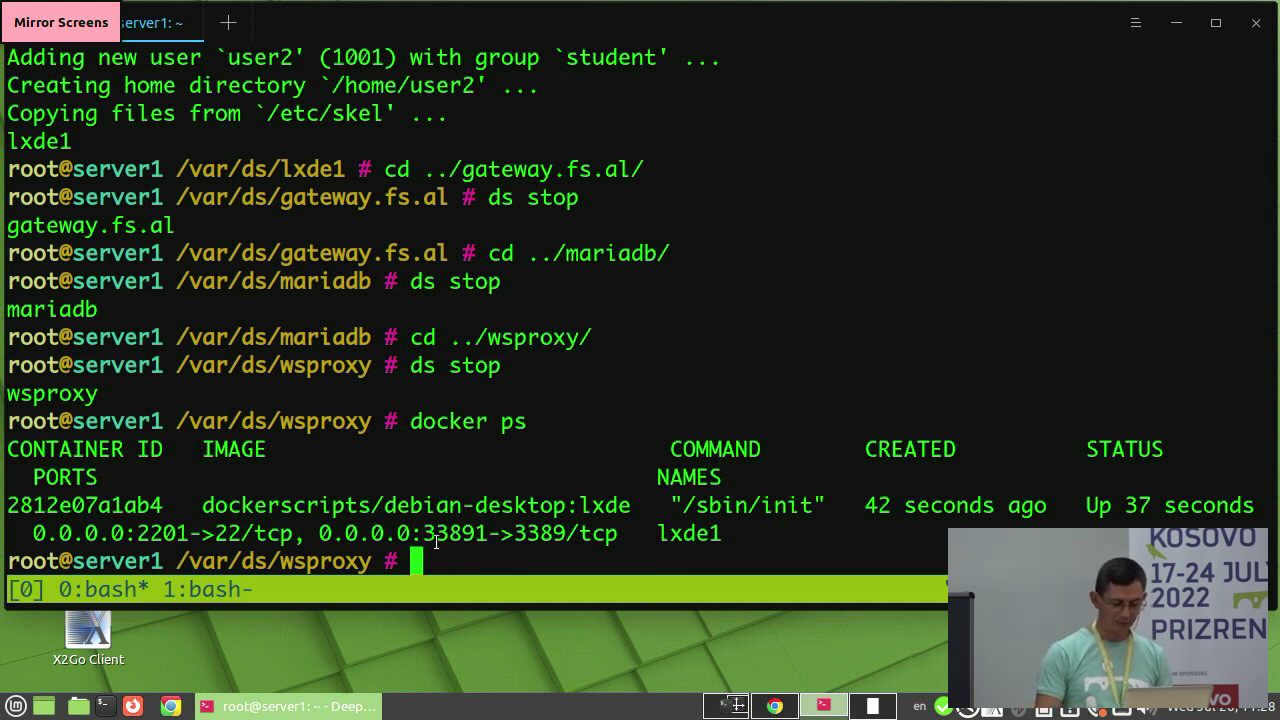
{"action": "left_click_drag", "start_coordinate": [427, 533], "coordinate": [478, 533]}
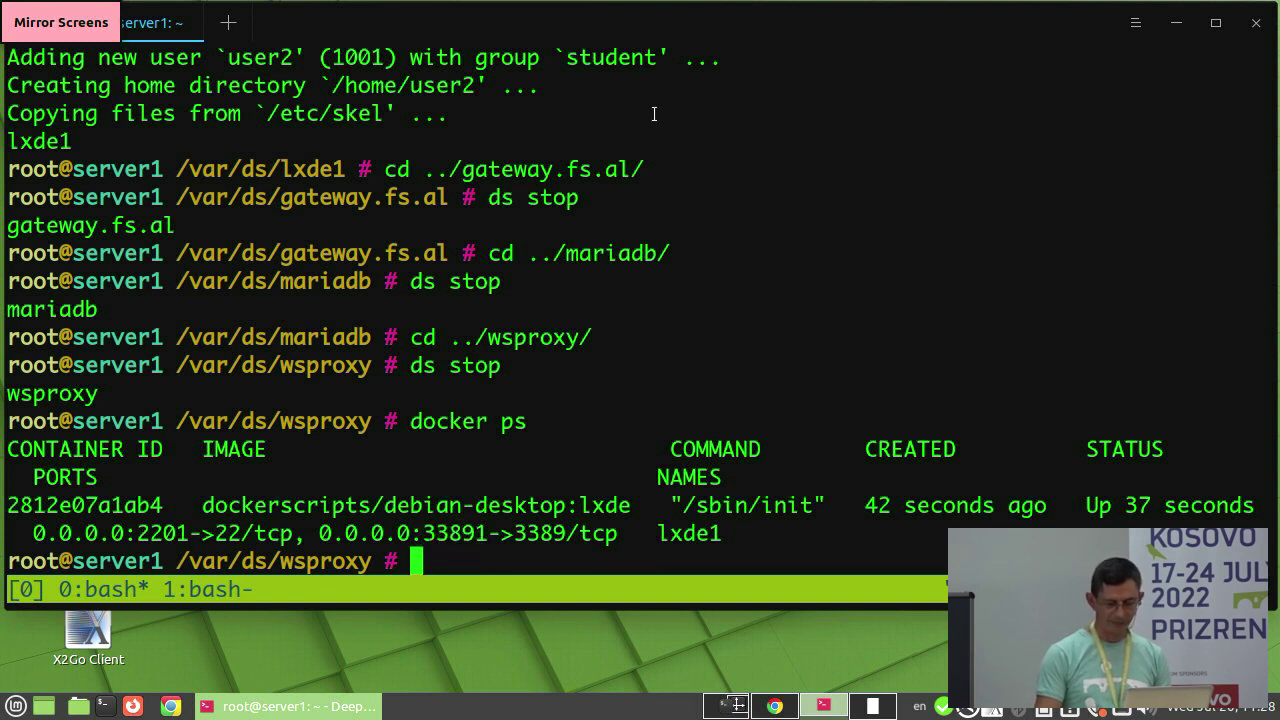
{"action": "left_click", "coordinate": [1176, 22]}
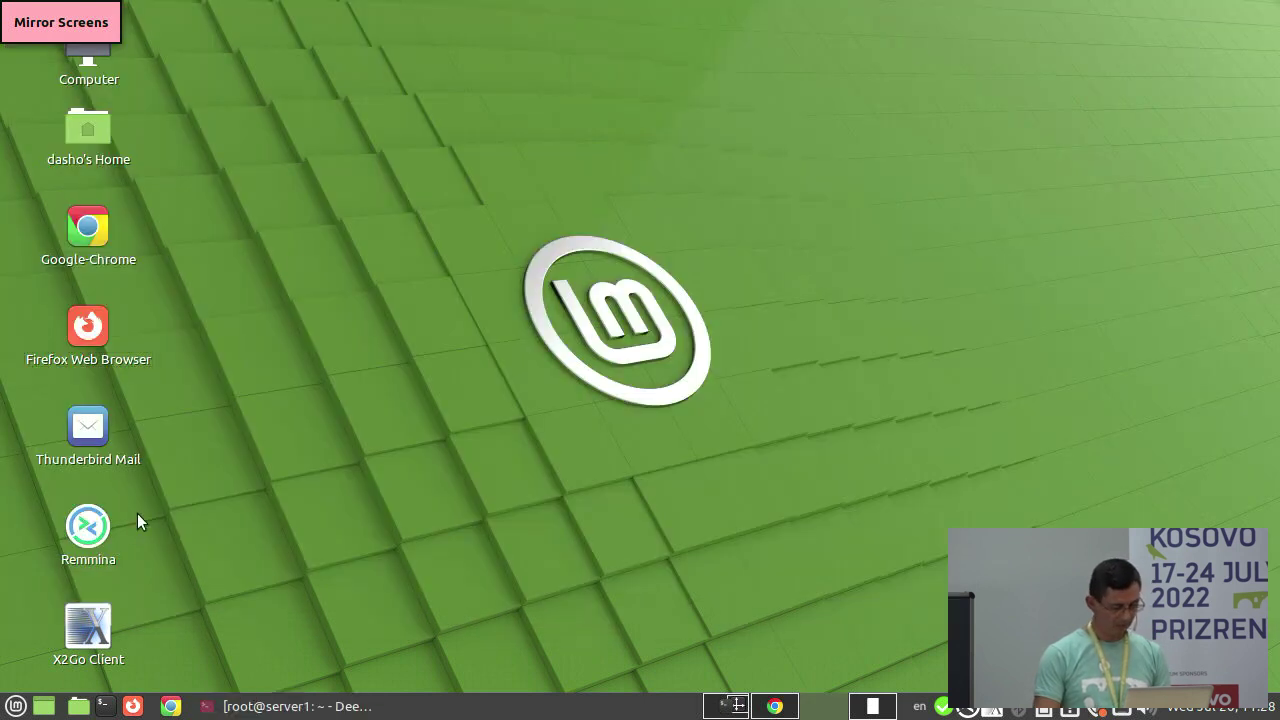
- Launch Remmina and enter desktop.fs.al:33891 as the server address
{"action": "left_click", "coordinate": [93, 531]}
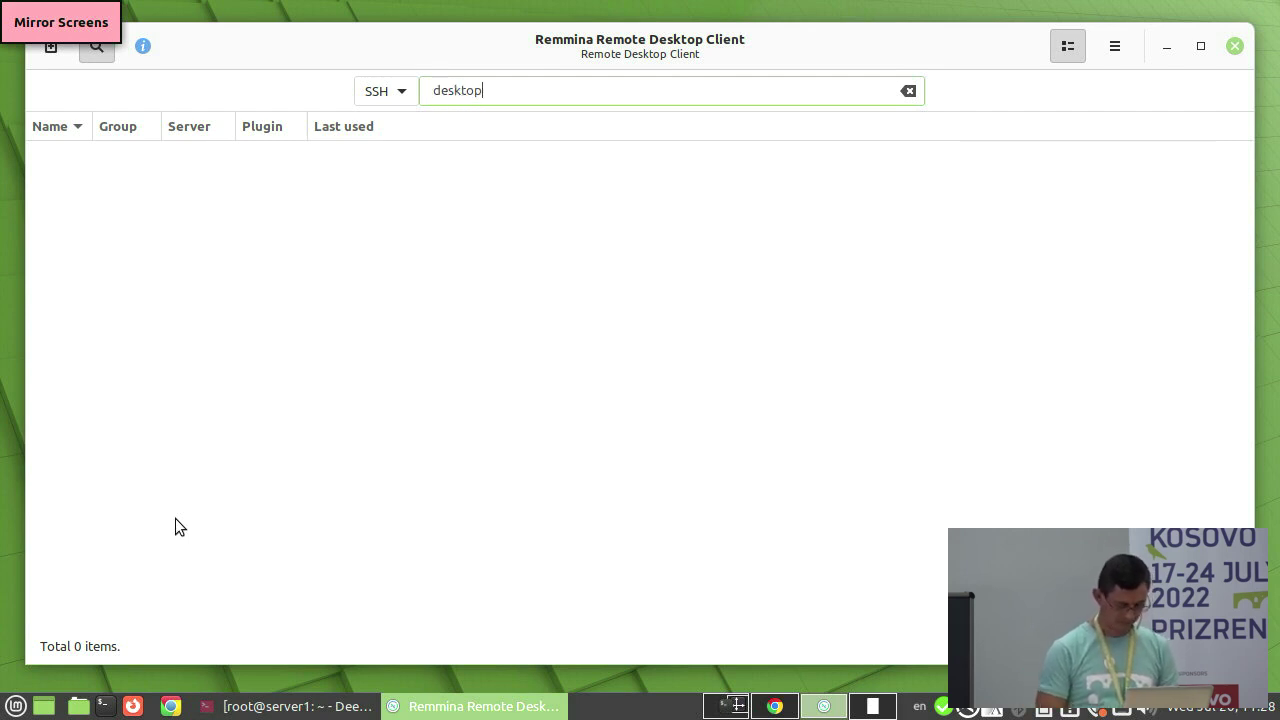
{"action": "type", "text": "fs.al:33891"}
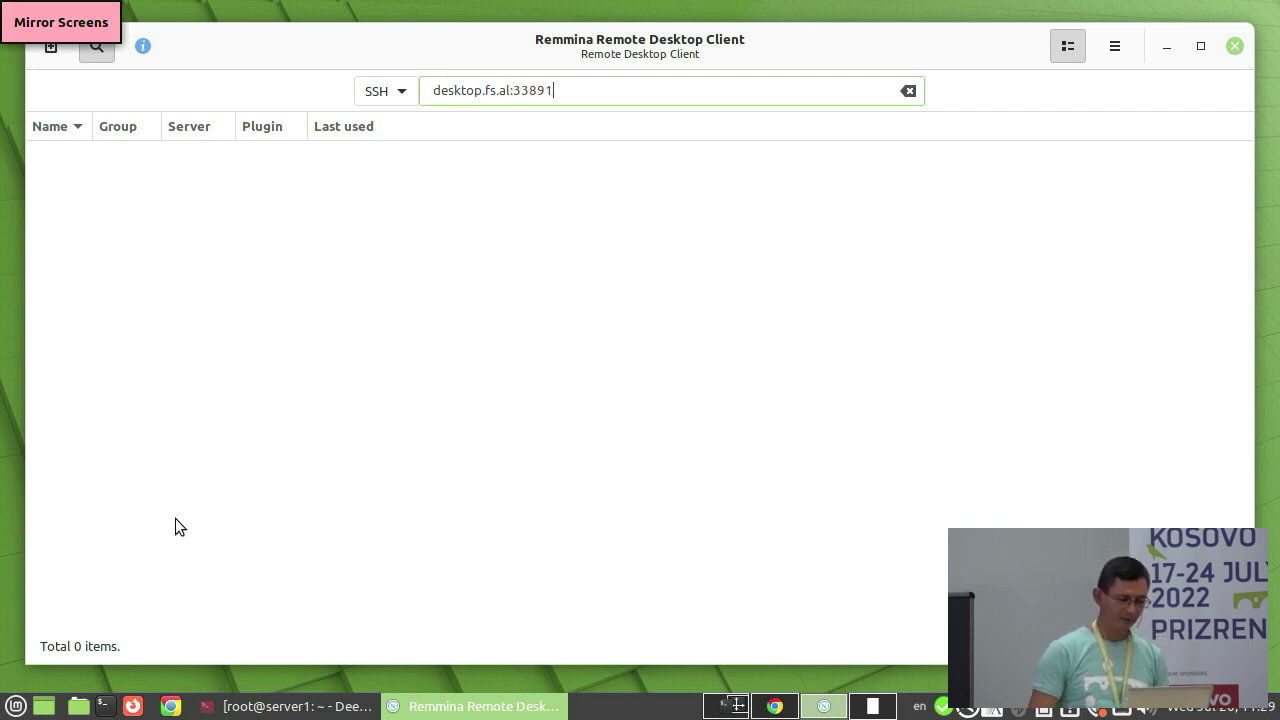
{"action": "left_click_drag", "start_coordinate": [514, 91], "coordinate": [433, 91]}
{"action": "left_click", "coordinate": [556, 92]}
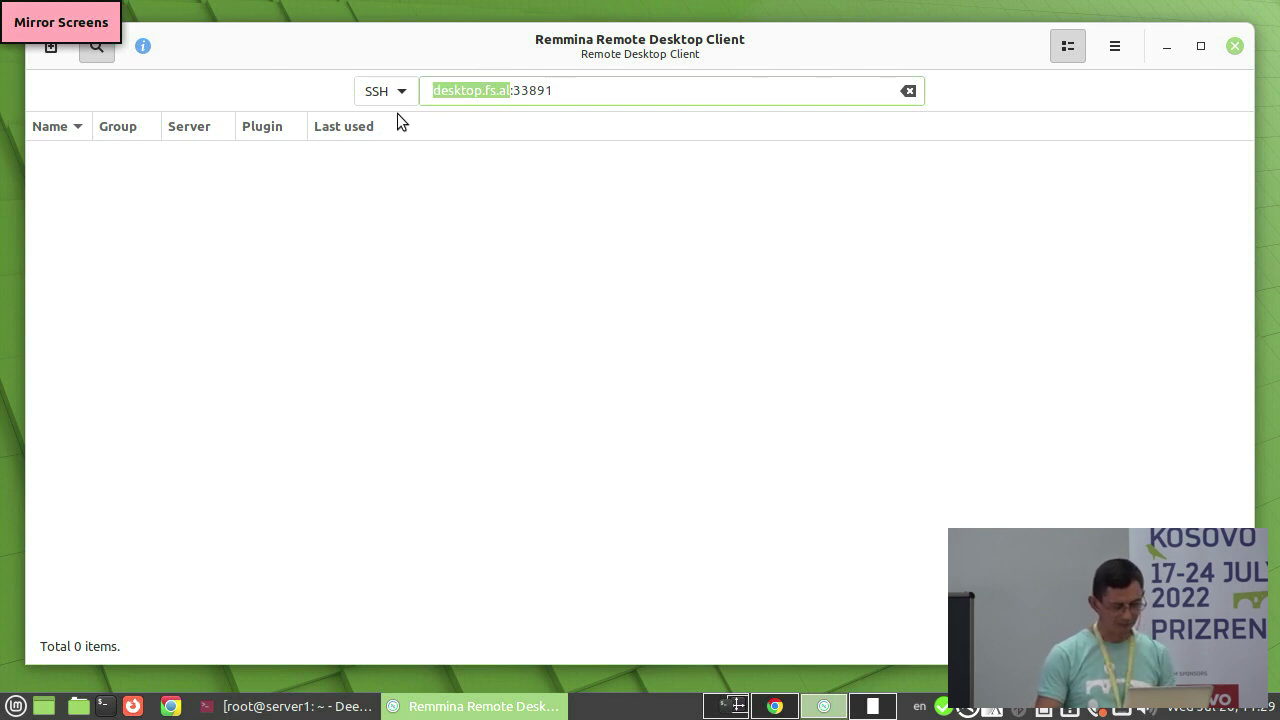
{"action": "left_click", "coordinate": [594, 89]}
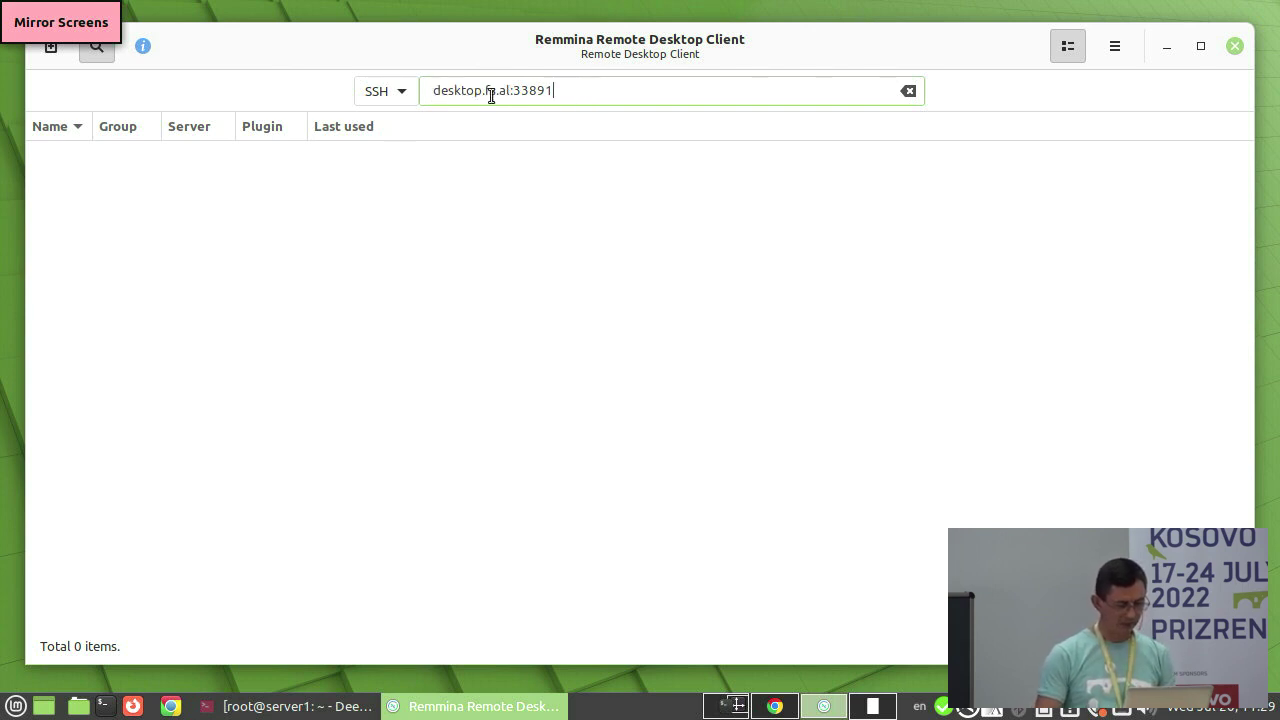
- Switch the protocol to RDP and connect to desktop.fs.al:33891
{"action": "left_click", "coordinate": [404, 99]}
{"action": "left_click", "coordinate": [386, 31]}
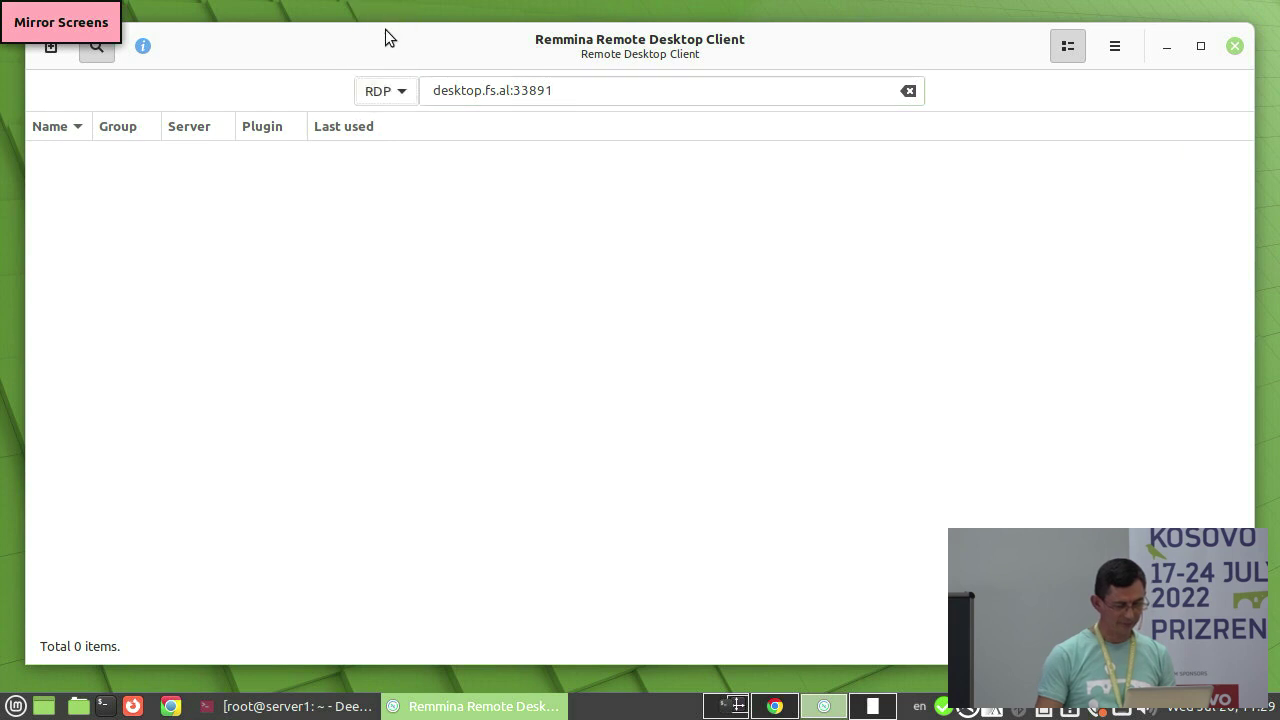
{"action": "left_click", "coordinate": [565, 82]}
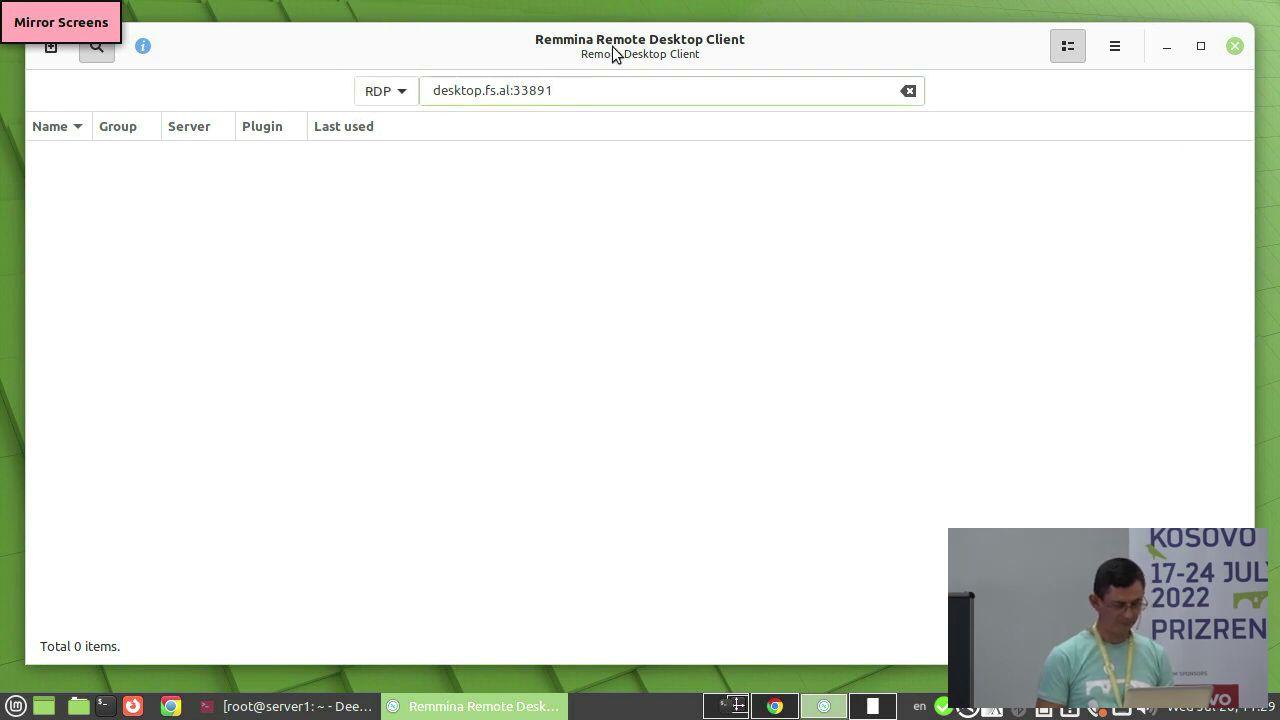
{"action": "key", "text": "Return"}
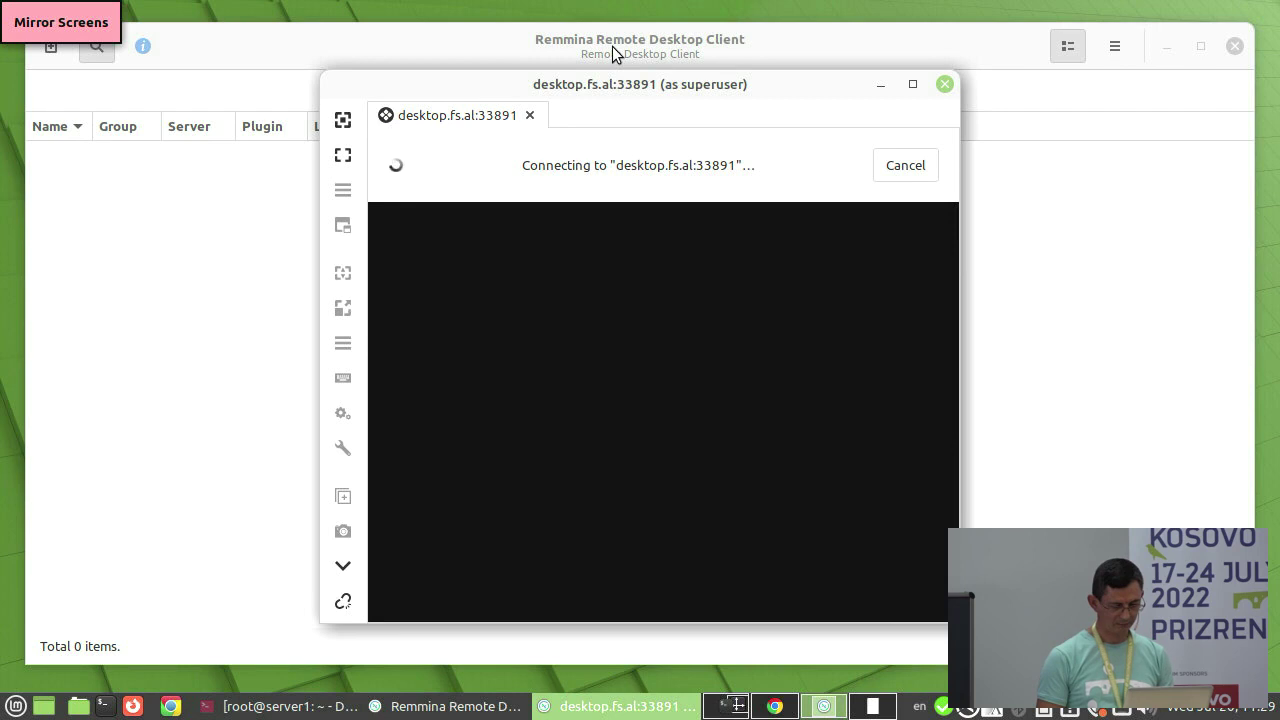
- Log in to lxde1 over RDP with the user's credentials, then move and enlarge the window
{"action": "type", "text": "user1user1"}
{"action": "key", "text": "Return"}
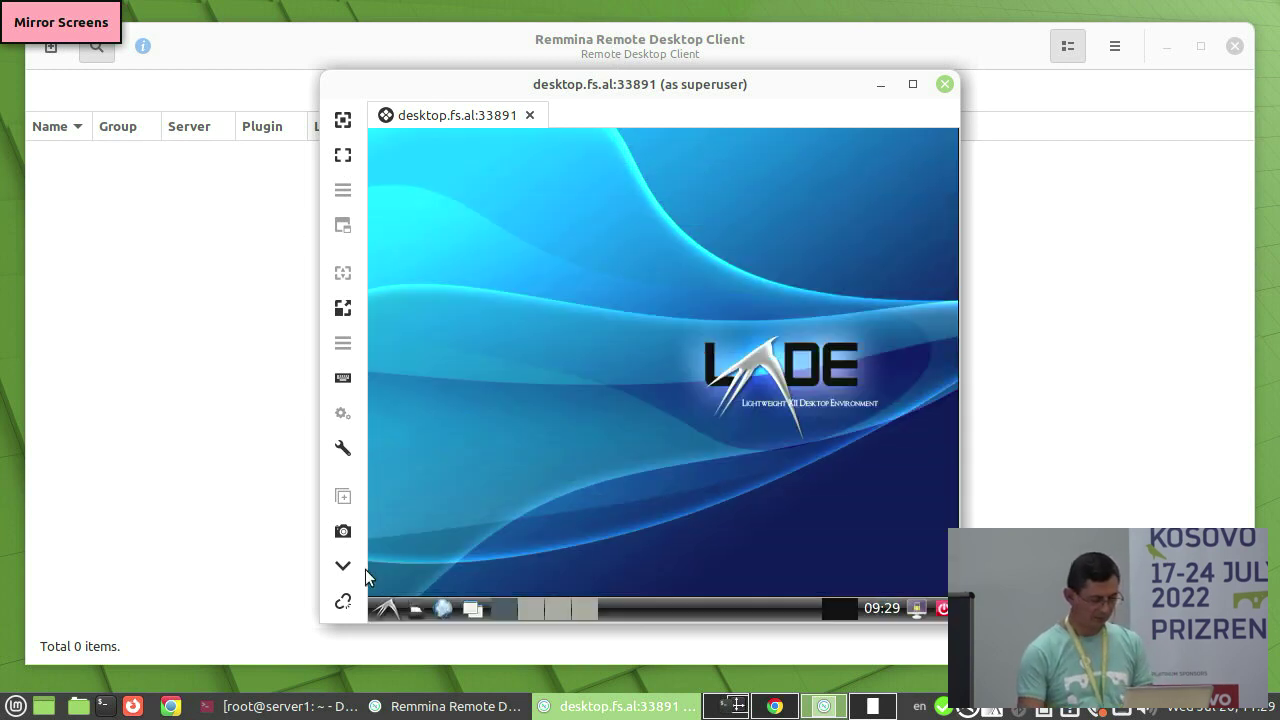
{"action": "left_click", "coordinate": [385, 608]}
{"action": "left_click", "coordinate": [385, 608]}
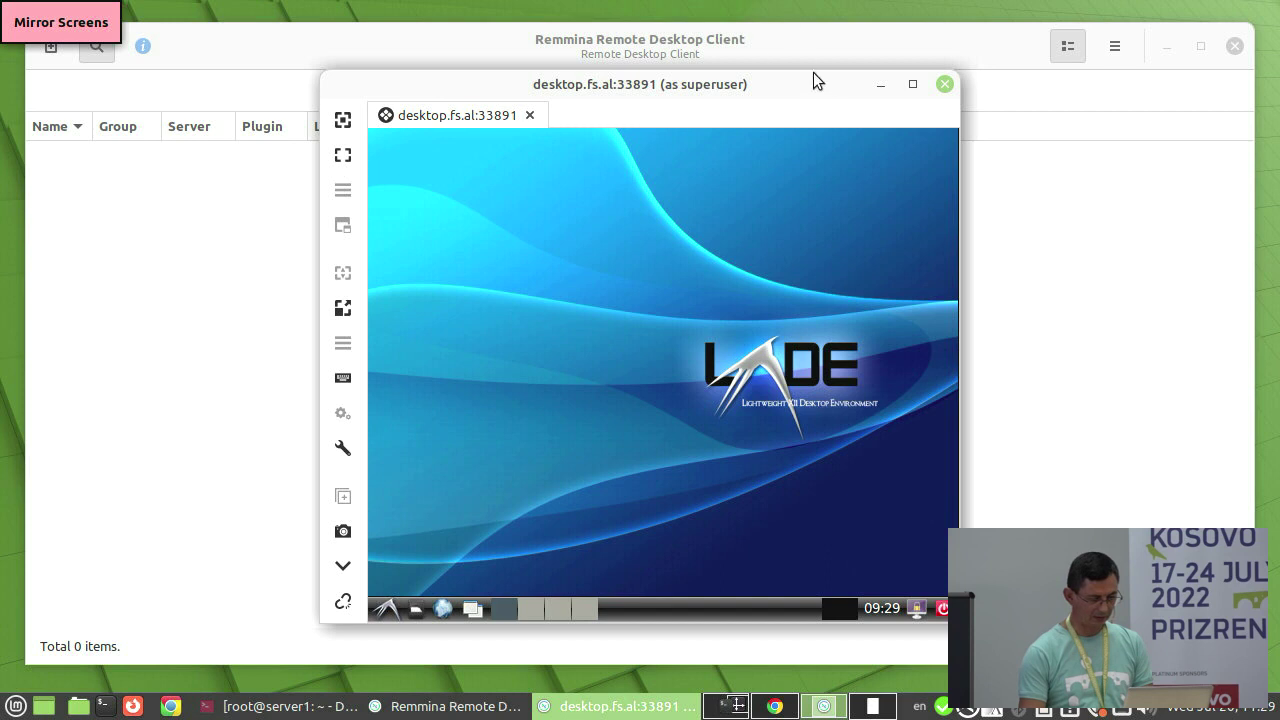
{"action": "left_click_drag", "start_coordinate": [714, 83], "coordinate": [538, 36]}
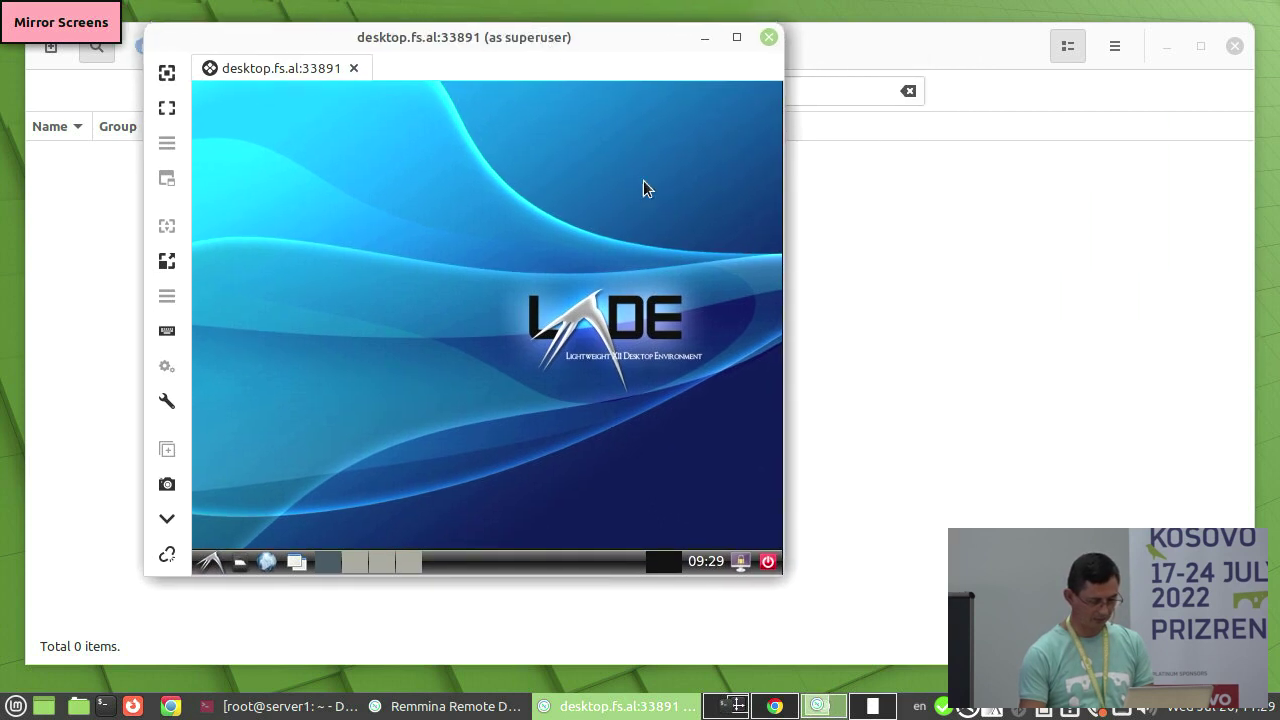
{"action": "left_click_drag", "start_coordinate": [781, 574], "coordinate": [1167, 664]}
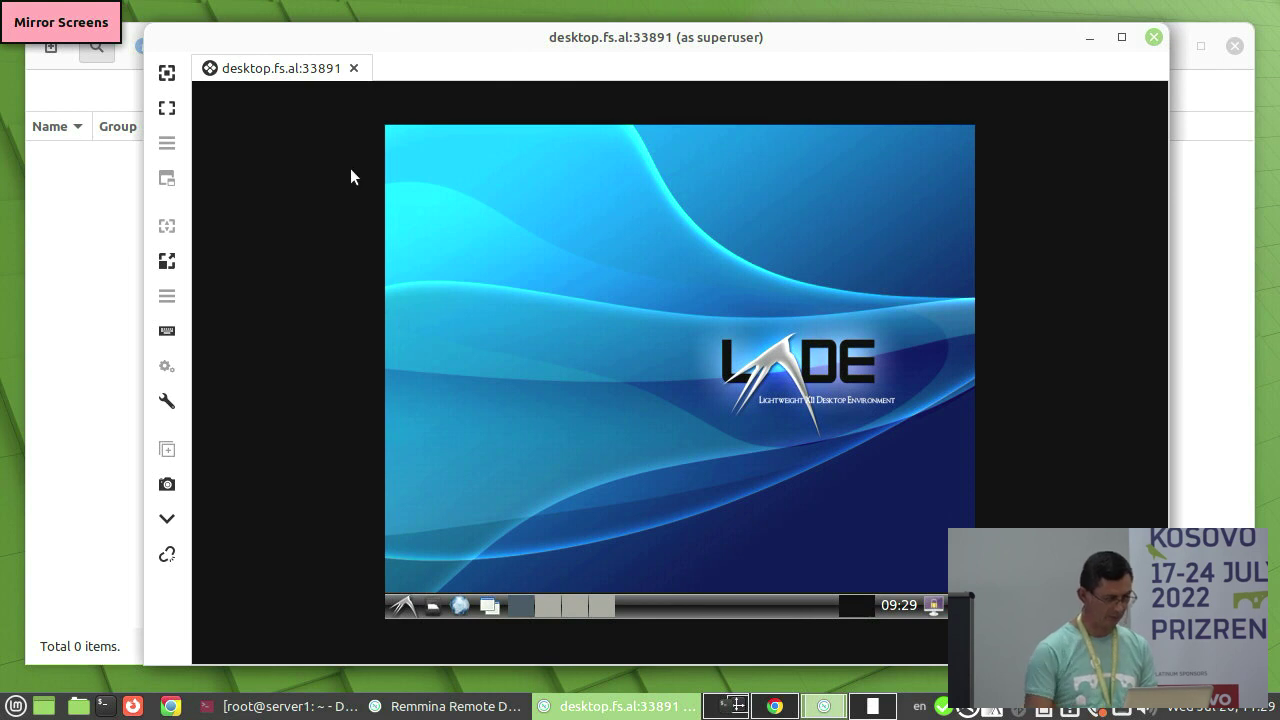
- Reconnect to desktop.fs.al:33891, check the Tools menu, then close the remote session
{"action": "left_click", "coordinate": [1153, 39]}
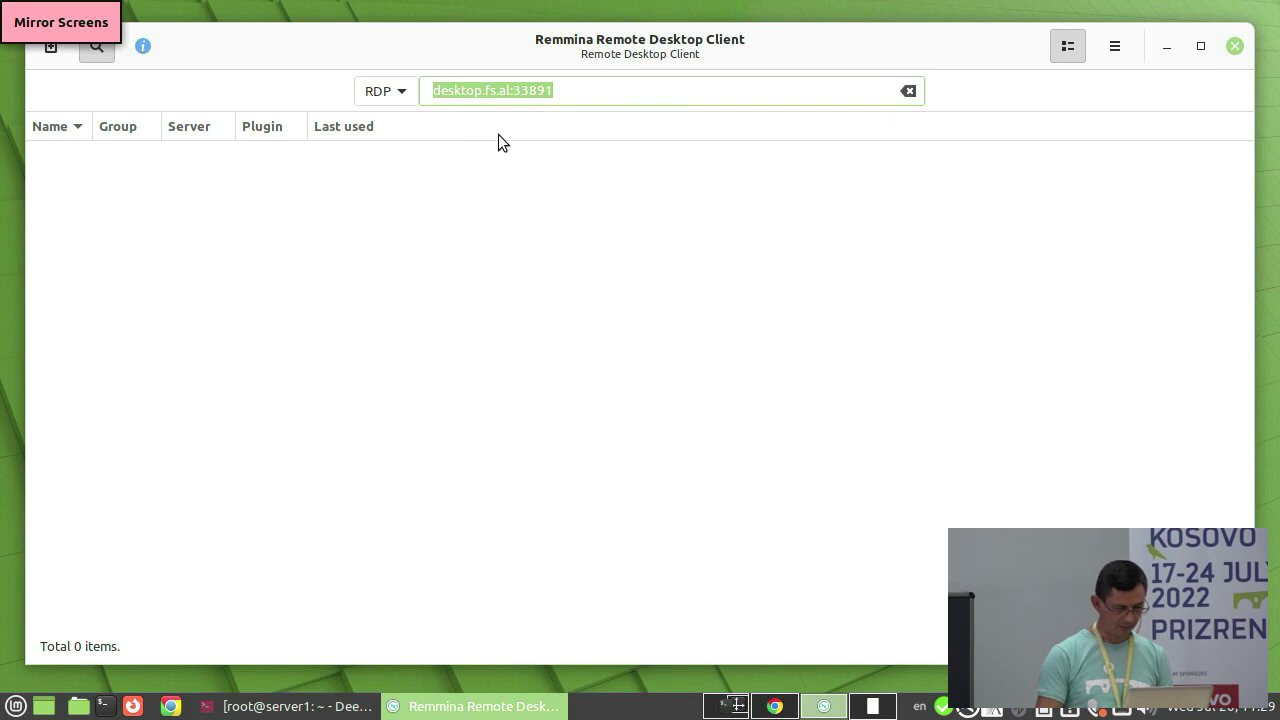
{"action": "left_click", "coordinate": [575, 89]}
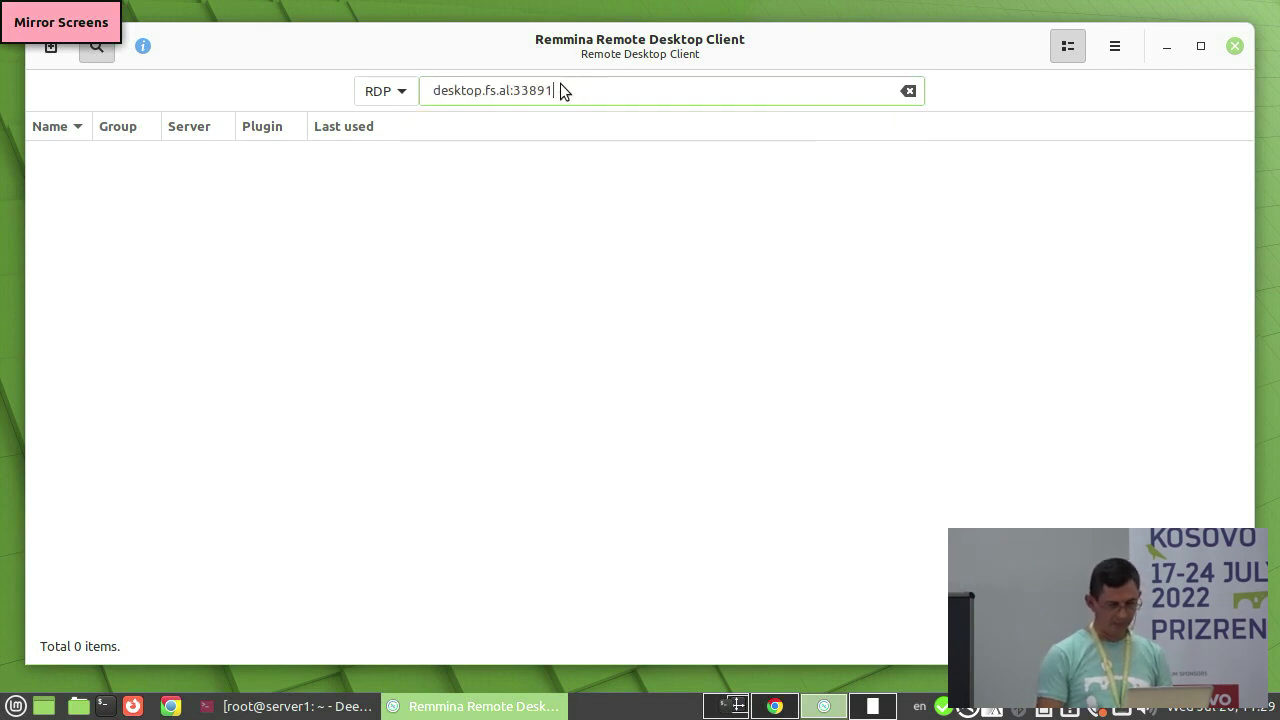
{"action": "key", "text": "Return"}
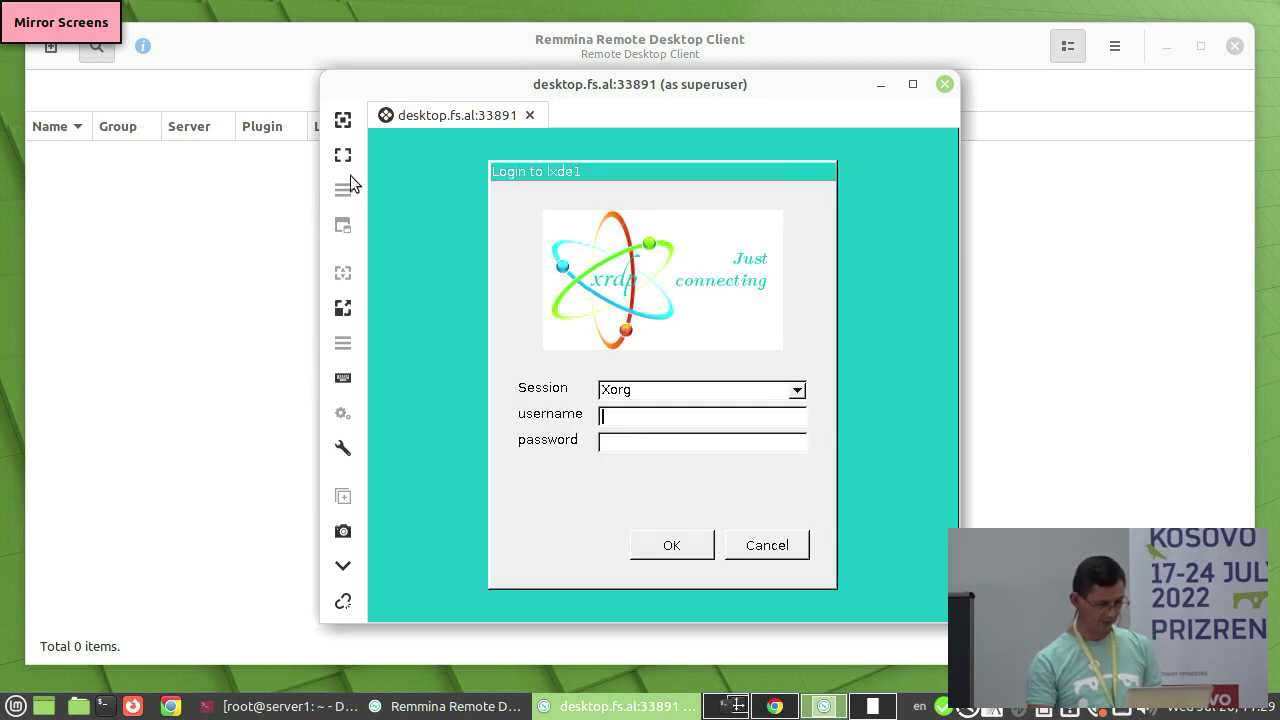
{"action": "left_click", "coordinate": [343, 450]}
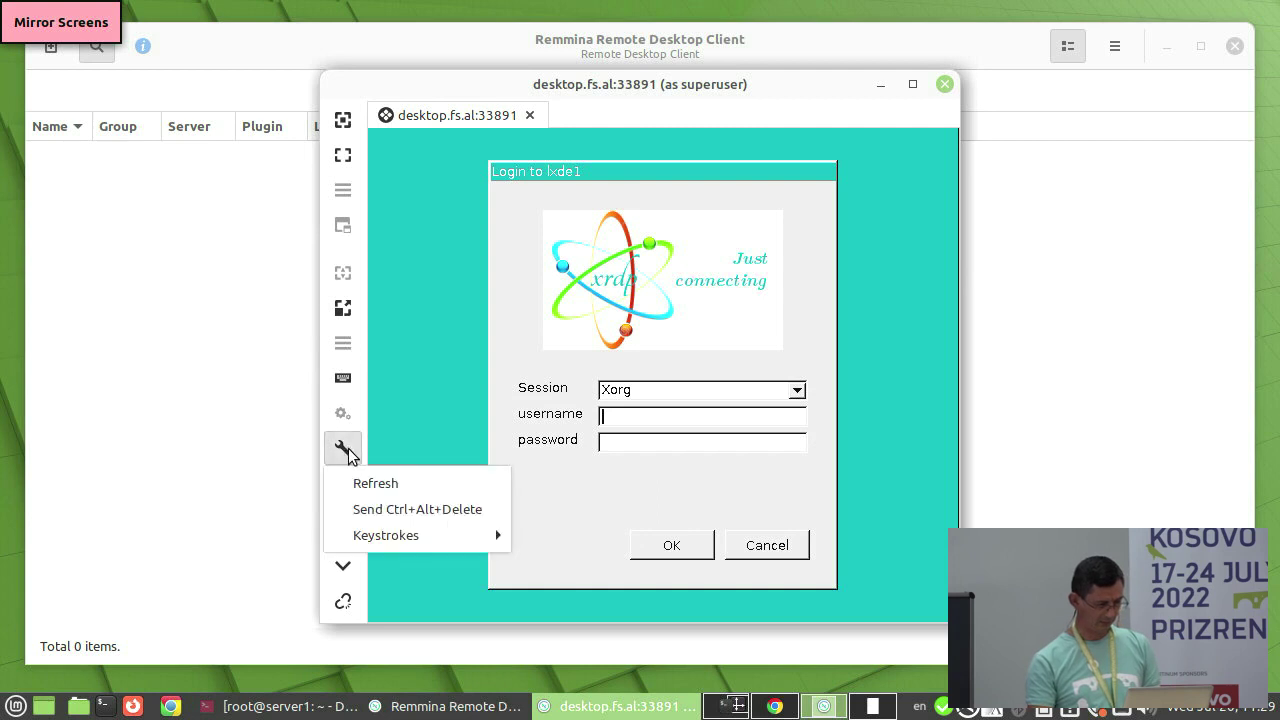
{"action": "left_click", "coordinate": [443, 361]}
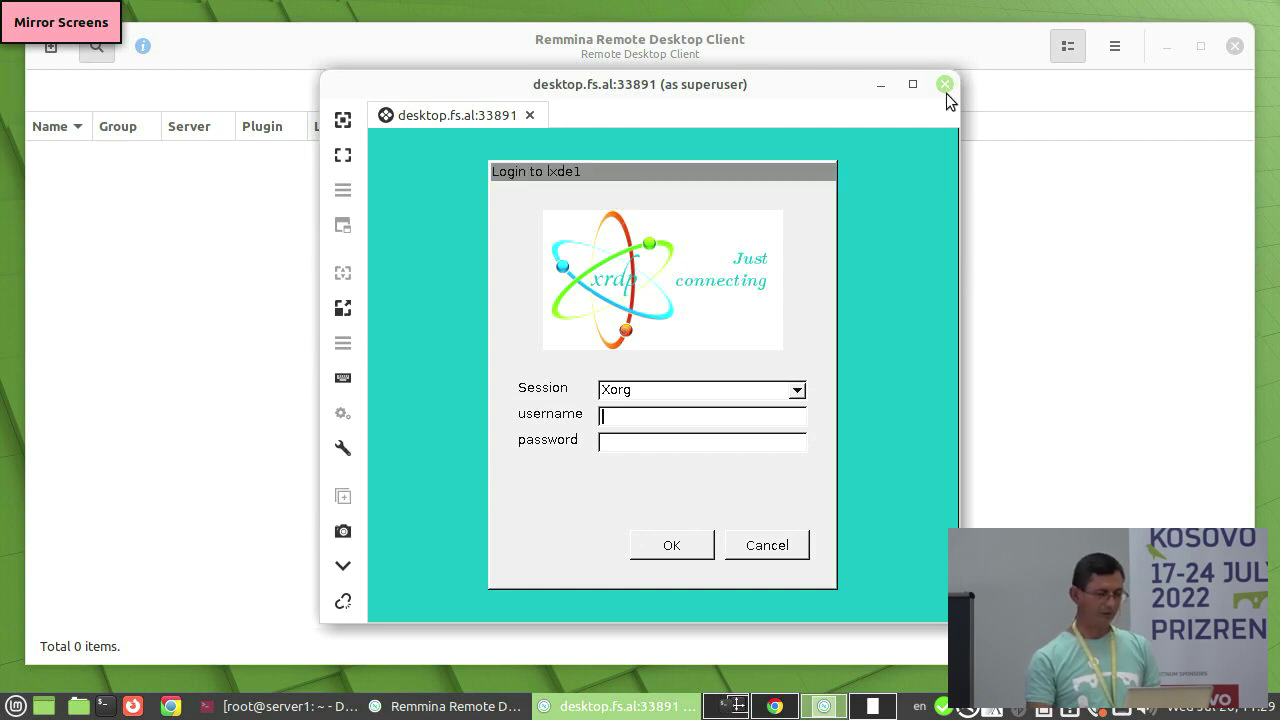
{"action": "left_click", "coordinate": [944, 84]}
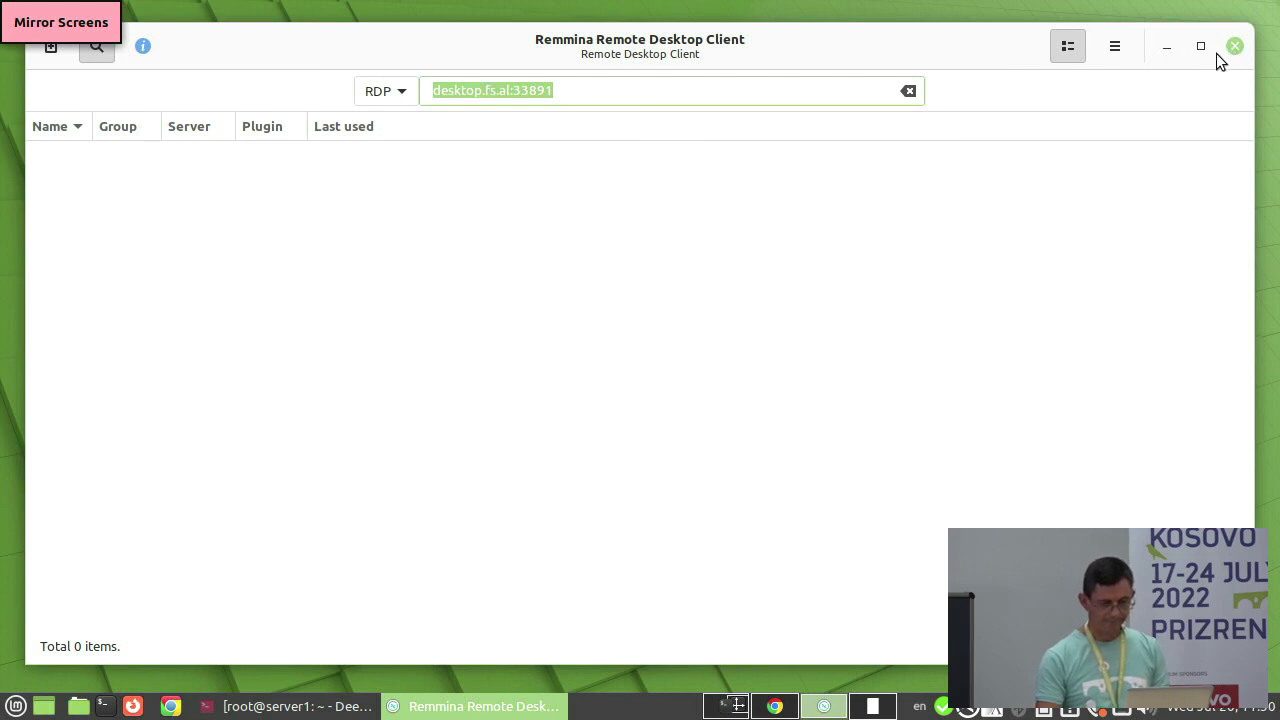
- Launch X2Go Client and set a new session's host desktop.fs.al, SSH port 2201, login user
{"action": "left_click", "coordinate": [1166, 48]}
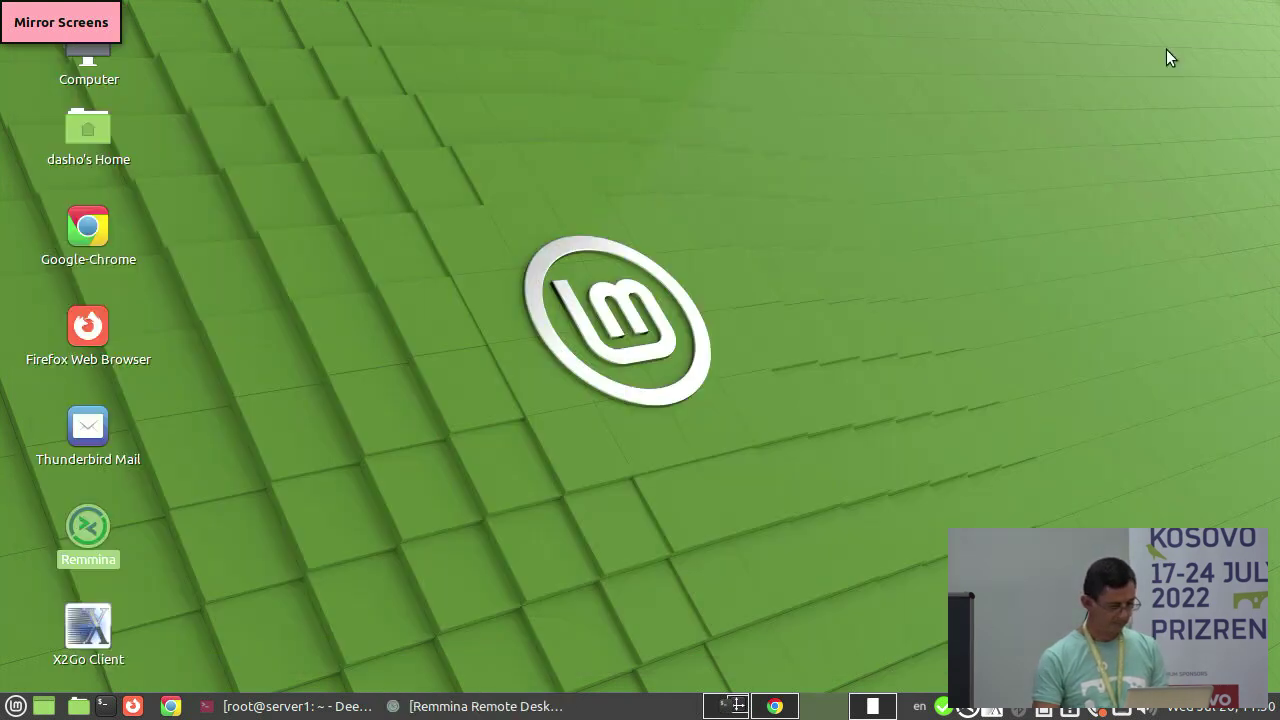
{"action": "left_click", "coordinate": [87, 628]}
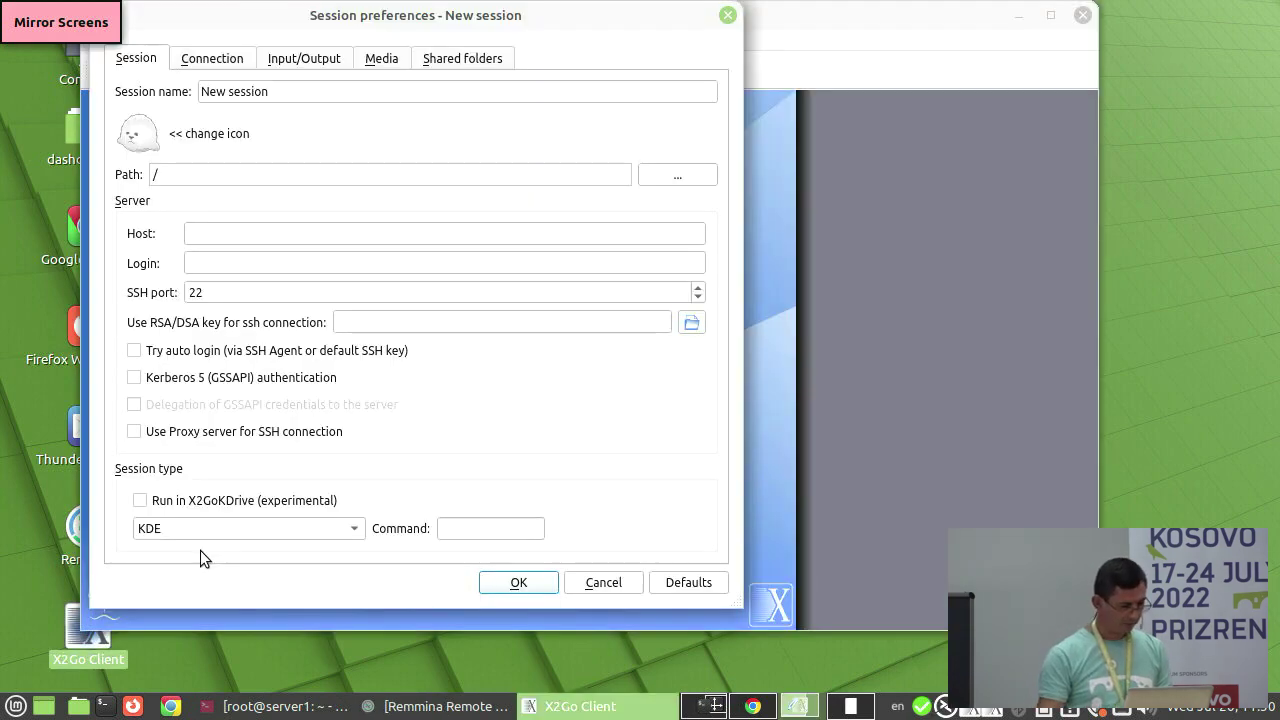
{"action": "left_click", "coordinate": [227, 232]}
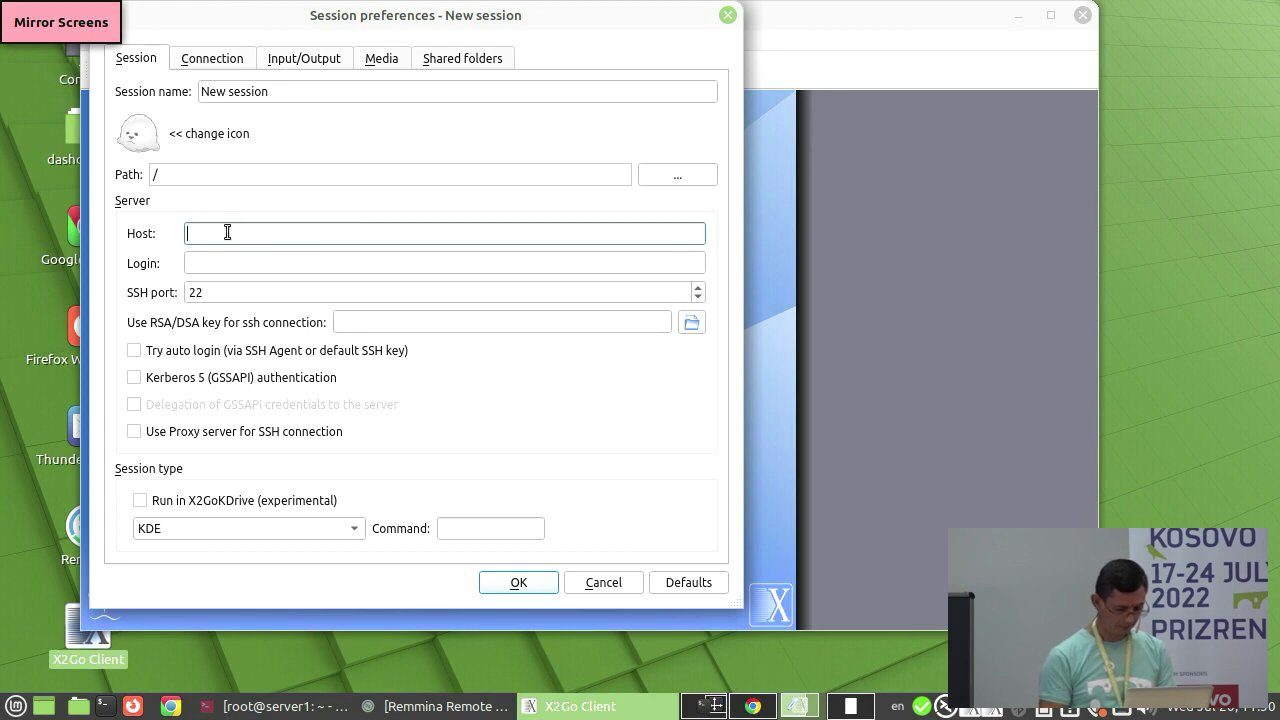
{"action": "type", "text": "deskto"}
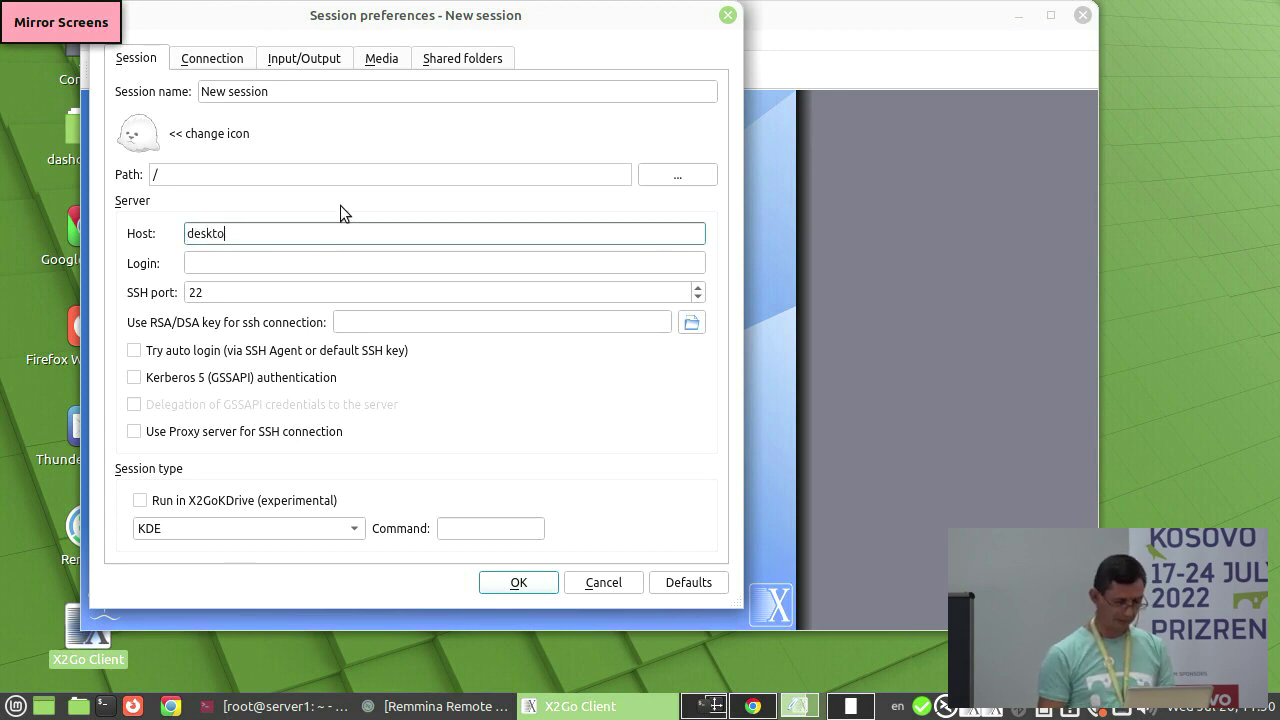
{"action": "type", "text": "p.fs.al"}
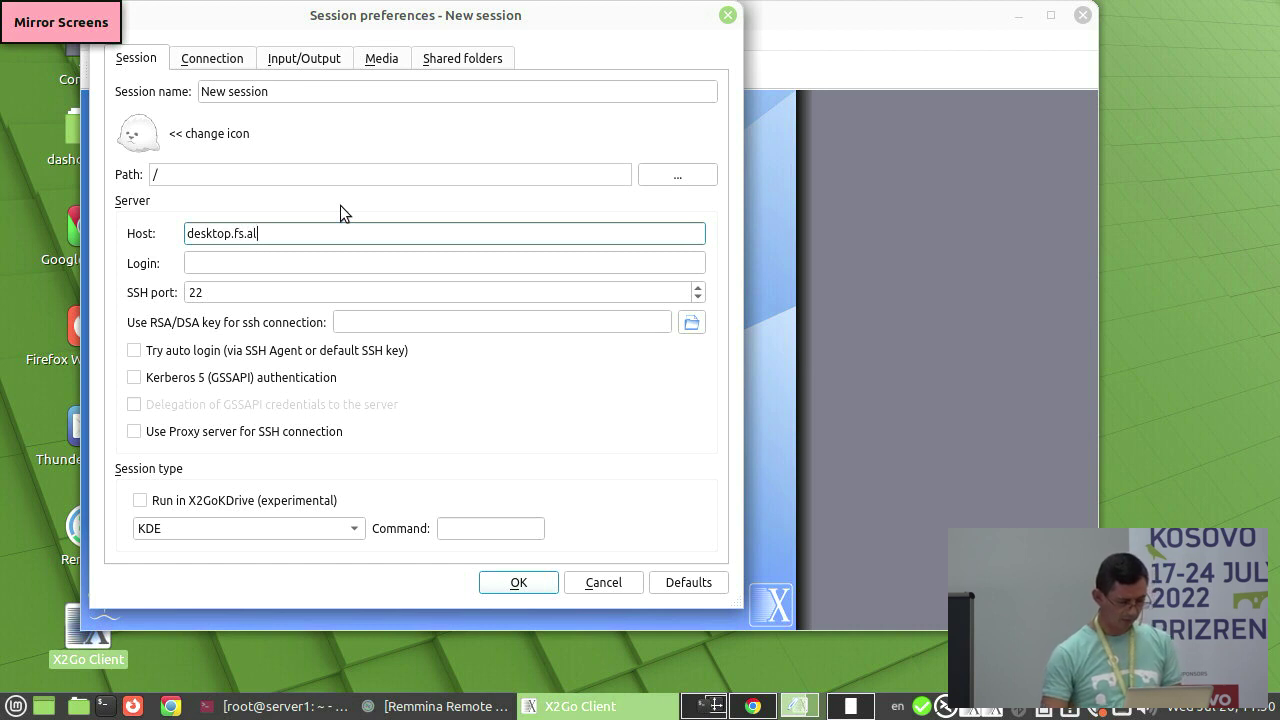
{"action": "left_click", "coordinate": [239, 292]}
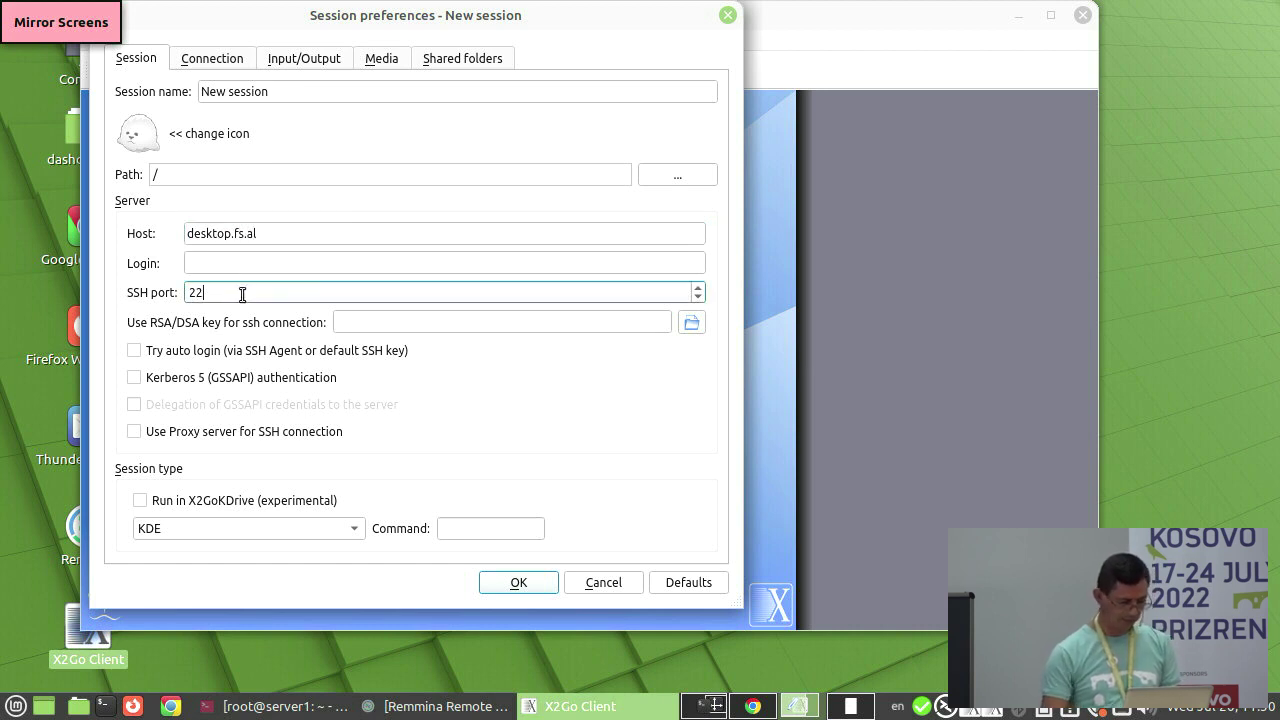
{"action": "type", "text": "01"}
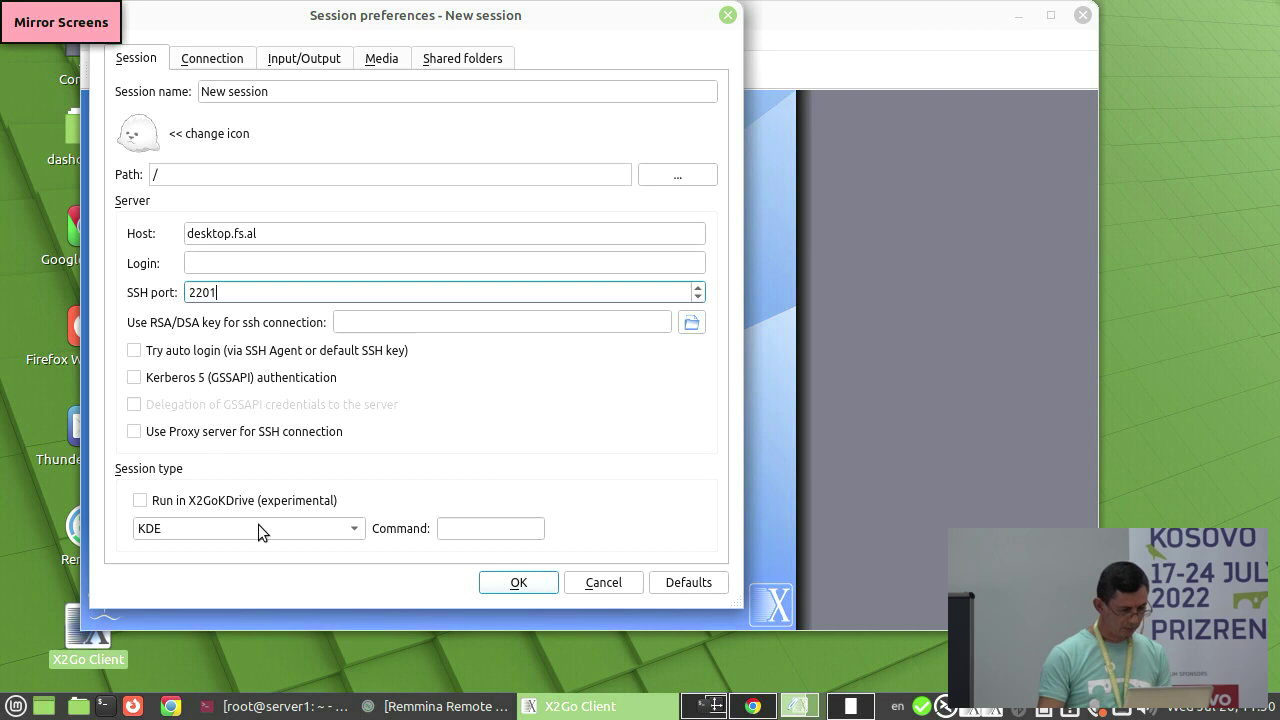
{"action": "left_click", "coordinate": [210, 264]}
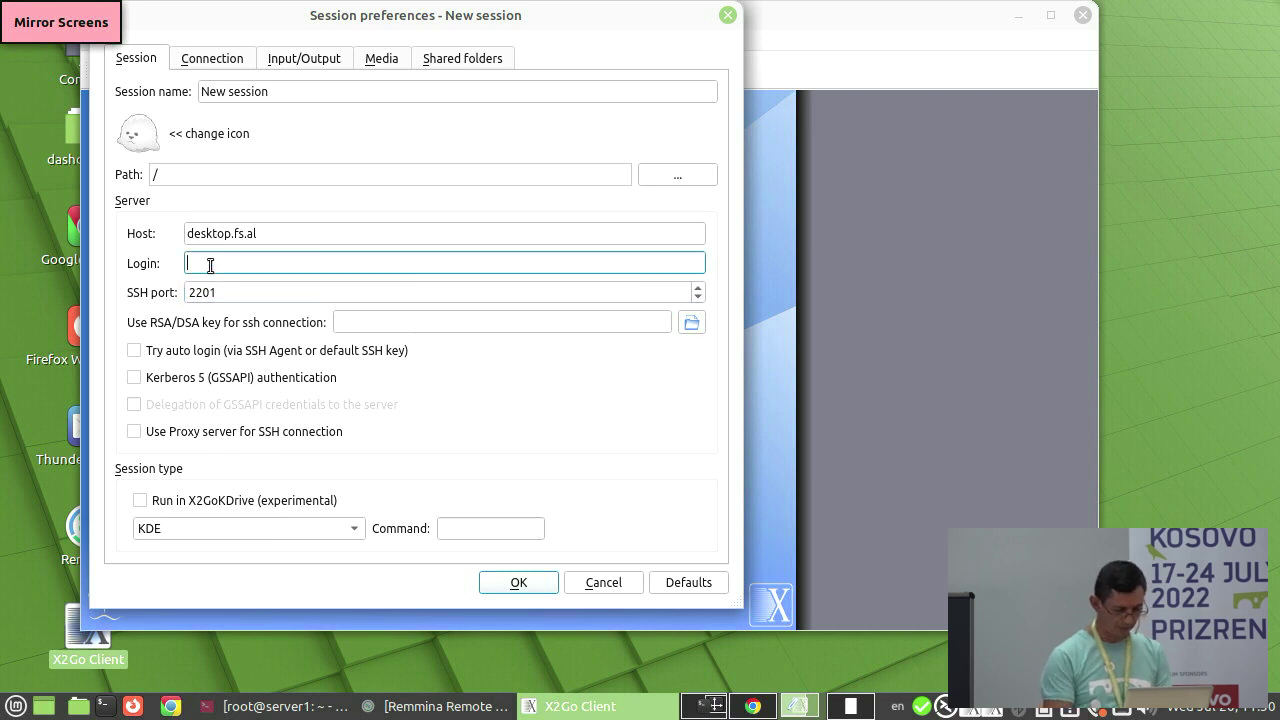
{"action": "type", "text": "user"}
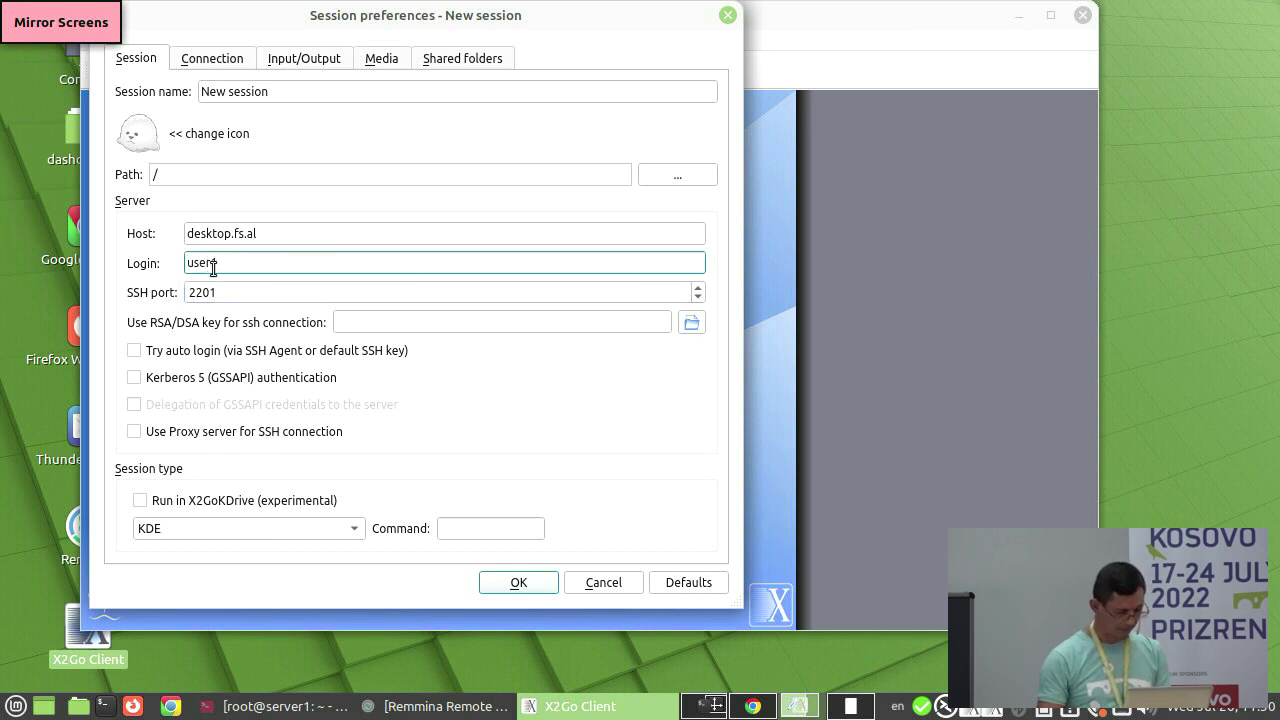
- Choose LXDE as the session type and save the session
{"action": "left_click", "coordinate": [191, 527]}
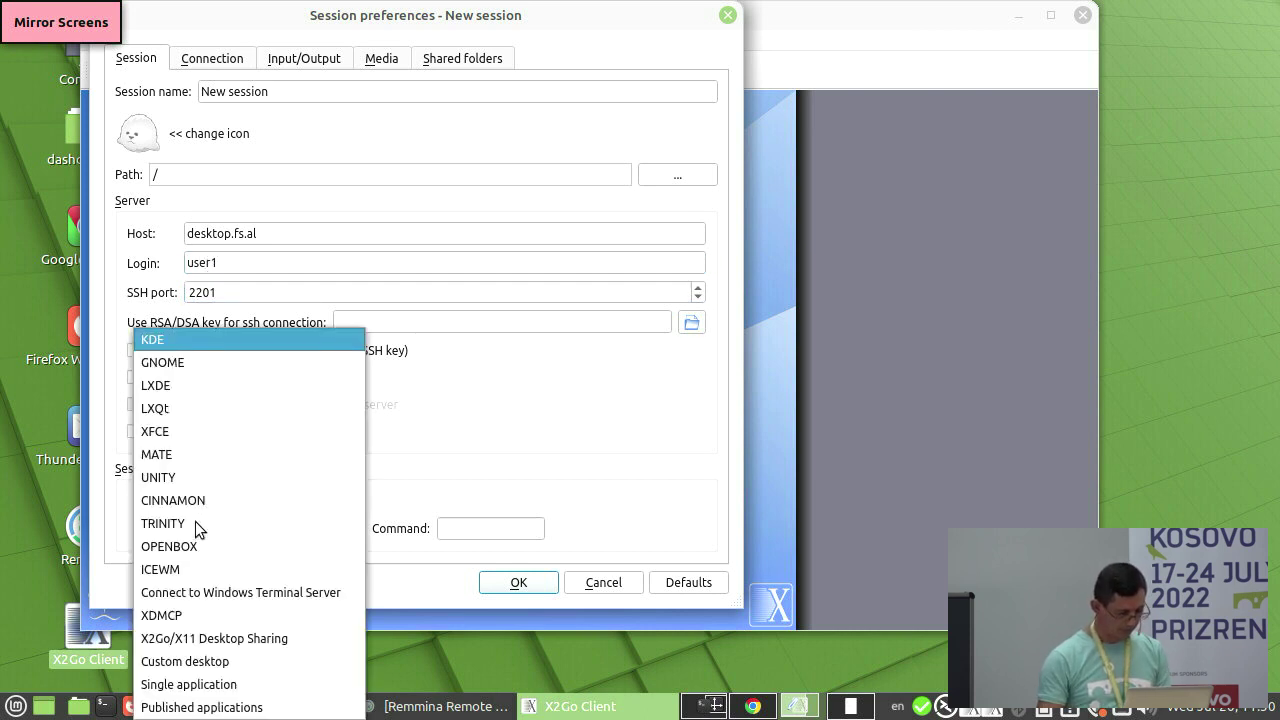
{"action": "left_click", "coordinate": [186, 384]}
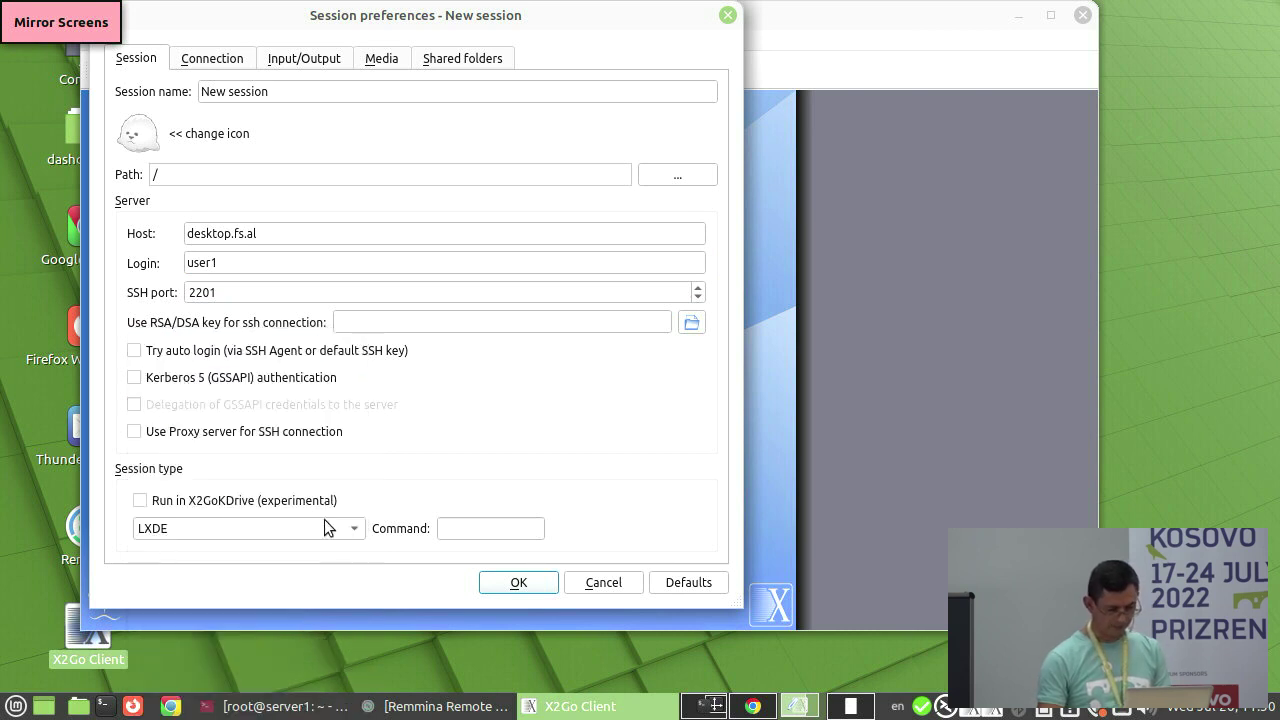
{"action": "left_click", "coordinate": [518, 584]}
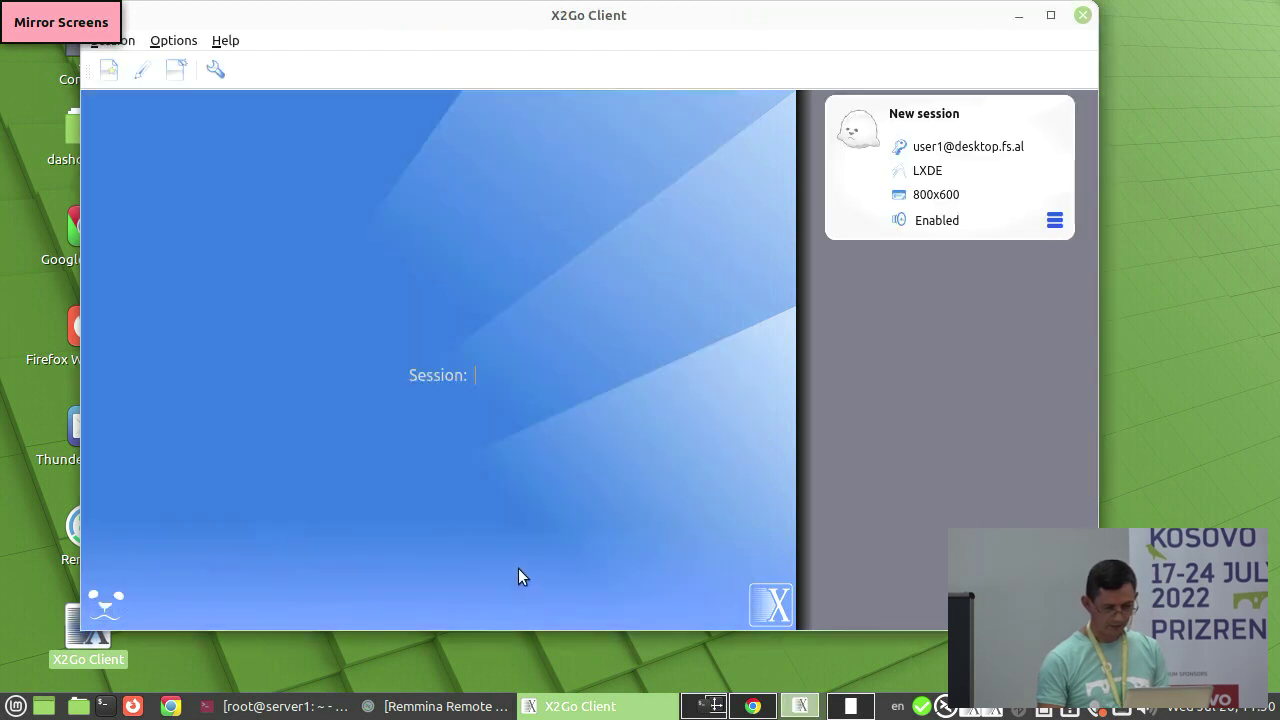
- Set the session card's resolution to 1024x768 and open its options menu
{"action": "left_click", "coordinate": [938, 196]}
{"action": "left_click", "coordinate": [975, 197]}
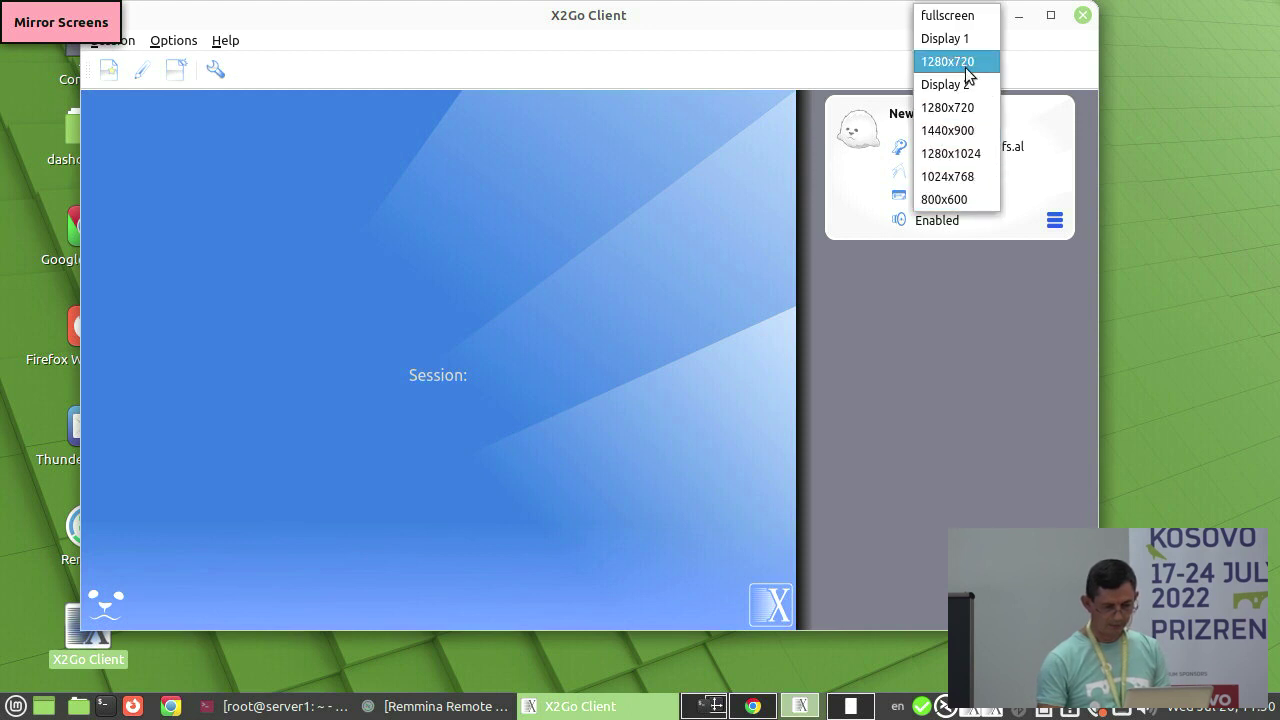
{"action": "left_click", "coordinate": [962, 180]}
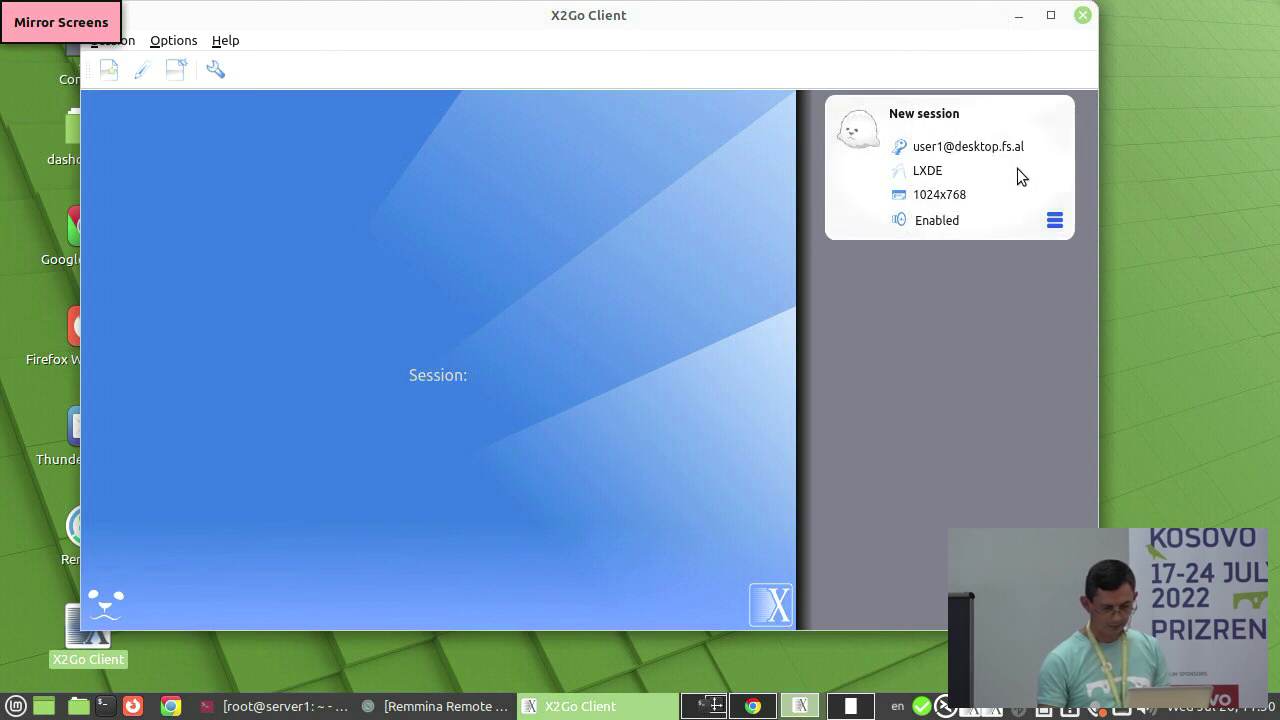
{"action": "left_click", "coordinate": [1056, 221]}
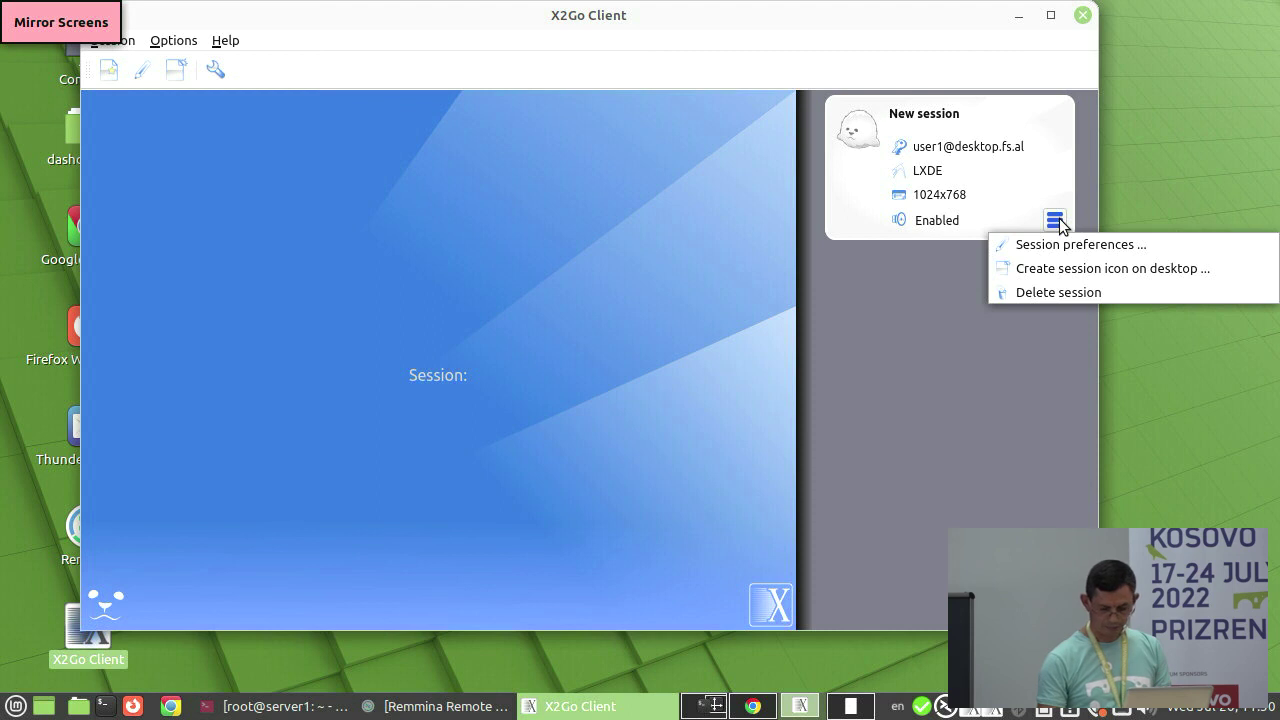
{"action": "left_click", "coordinate": [1040, 174]}
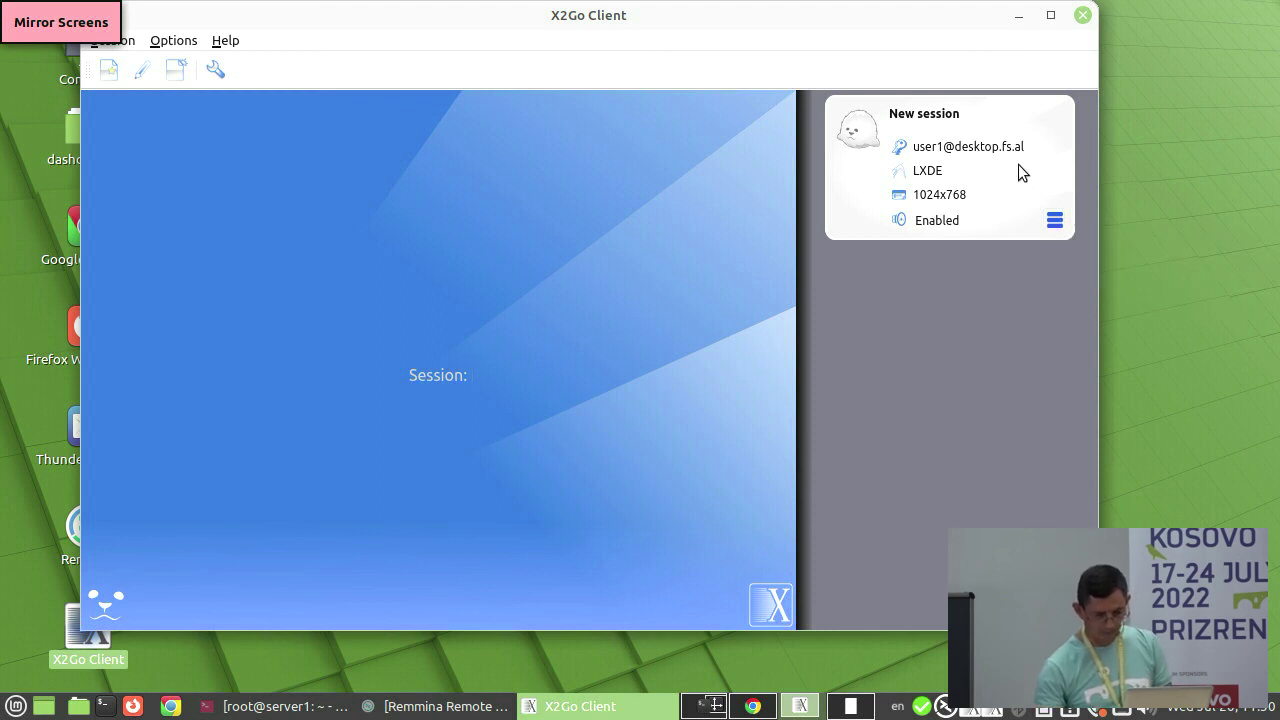
{"action": "left_click", "coordinate": [1055, 220]}
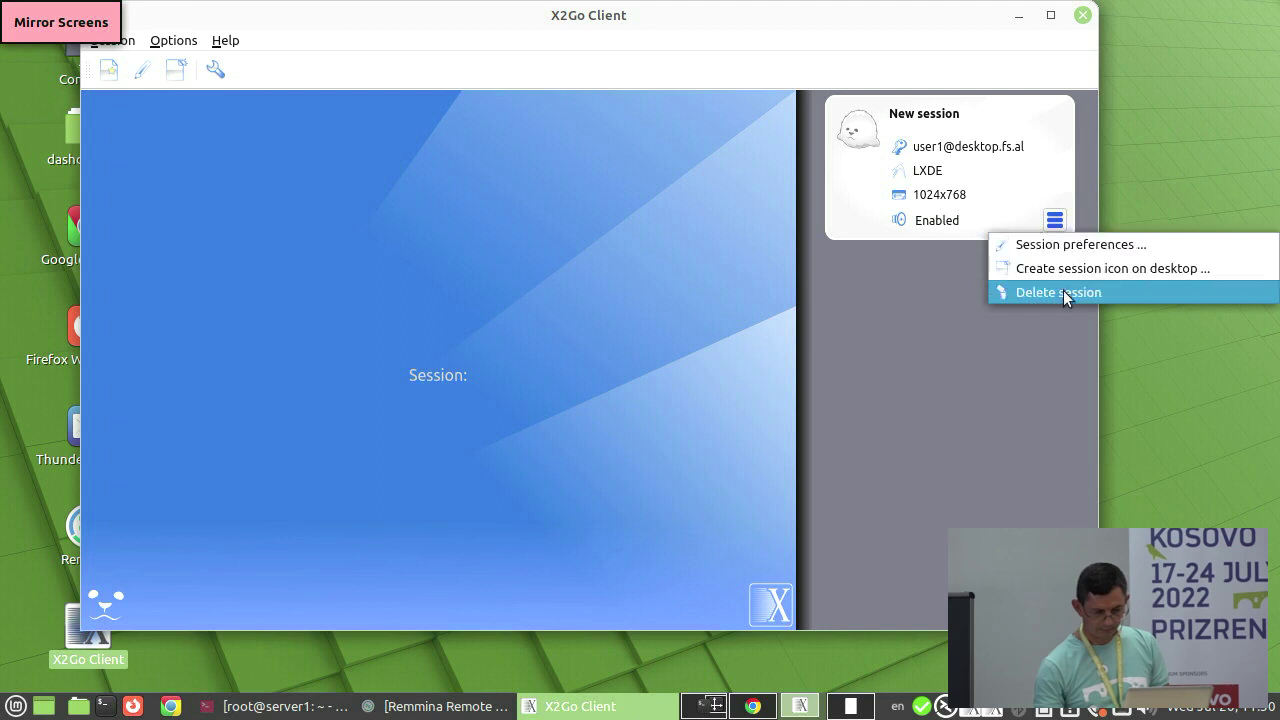
- Rename the X2Go session from 'New session' to lxde1 in Session preferences
{"action": "left_click", "coordinate": [1070, 245]}
{"action": "left_click", "coordinate": [451, 92]}
{"action": "key", "text": "BackSpace"}
{"action": "key", "text": "BackSpace"}
{"action": "key", "text": "BackSpace"}
{"action": "key", "text": "BackSpace"}
{"action": "key", "text": "BackSpace"}
{"action": "key", "text": "BackSpace"}
{"action": "key", "text": "BackSpace"}
{"action": "key", "text": "BackSpace"}
{"action": "key", "text": "BackSpace"}
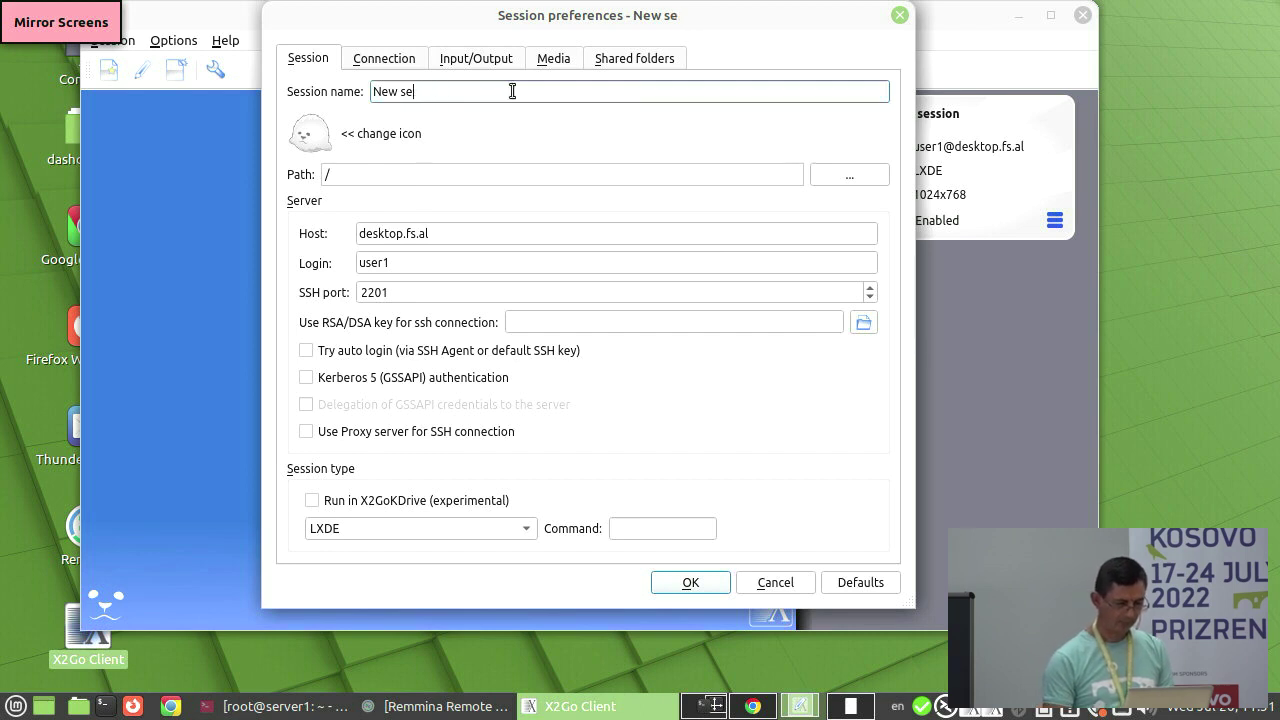
{"action": "key", "text": "BackSpace"}
{"action": "key", "text": "BackSpace"}
{"action": "type", "text": "l"}
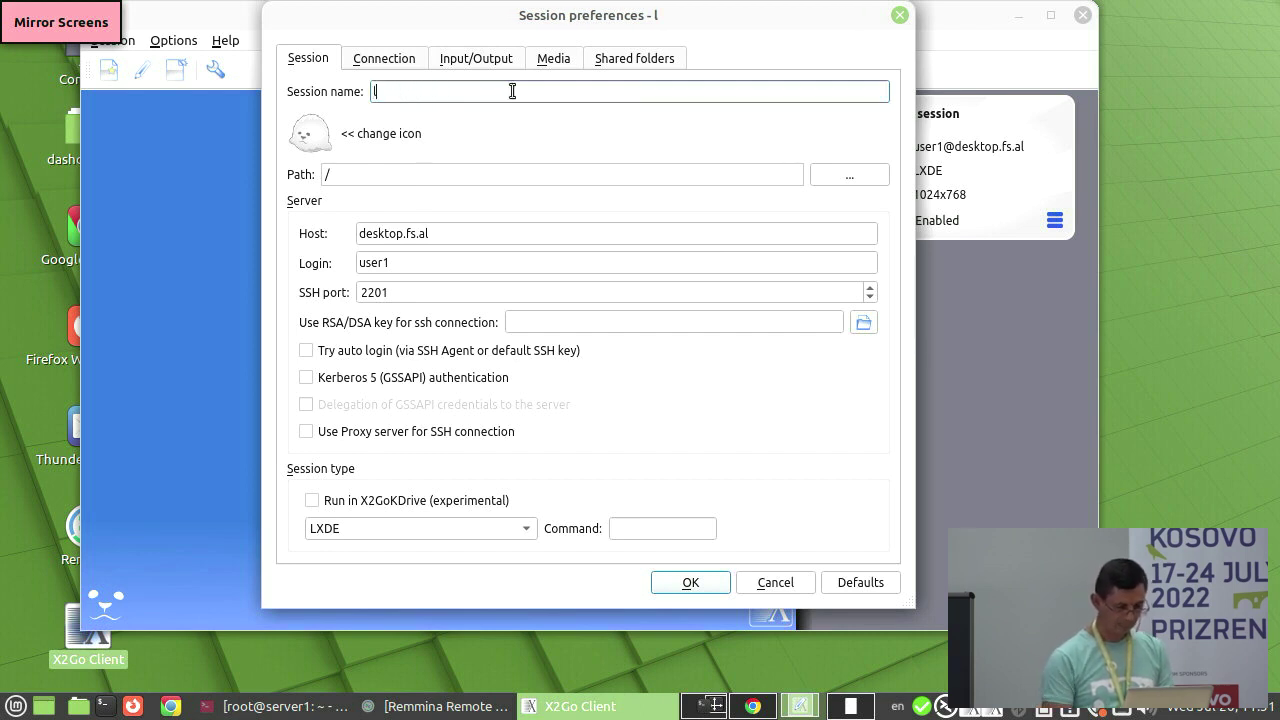
{"action": "type", "text": "xde1"}
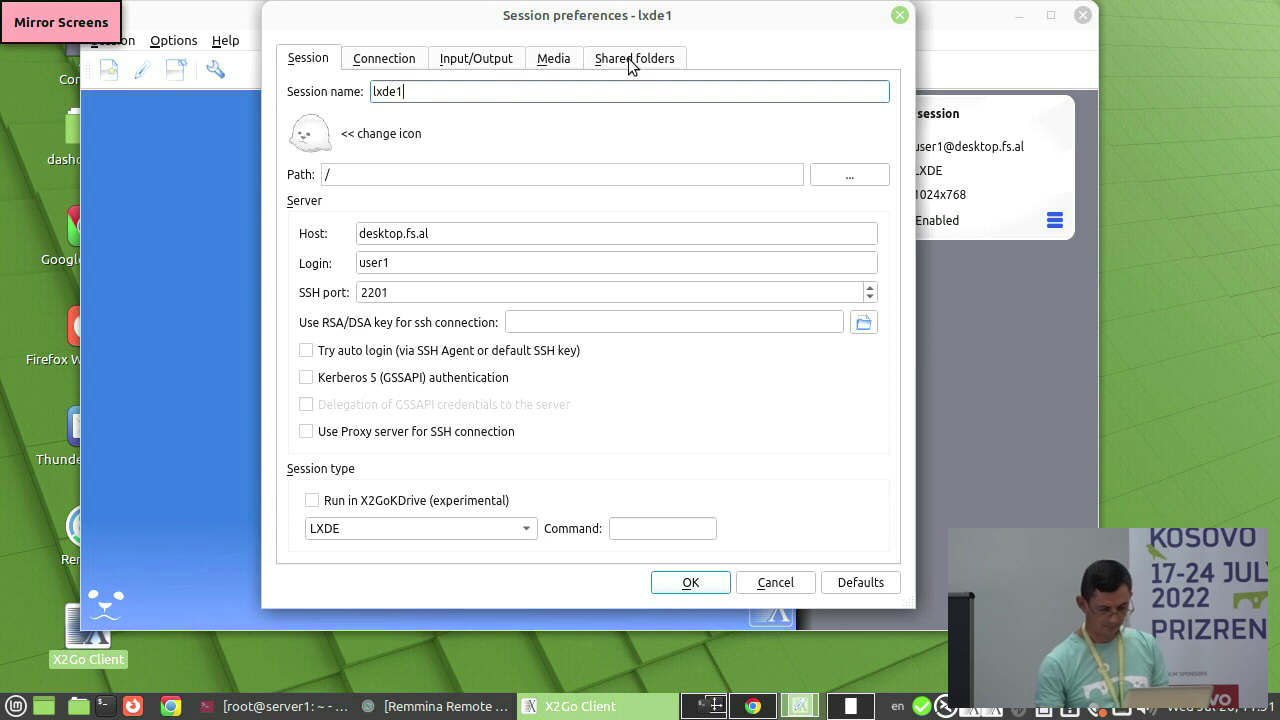
{"action": "left_click", "coordinate": [694, 582]}
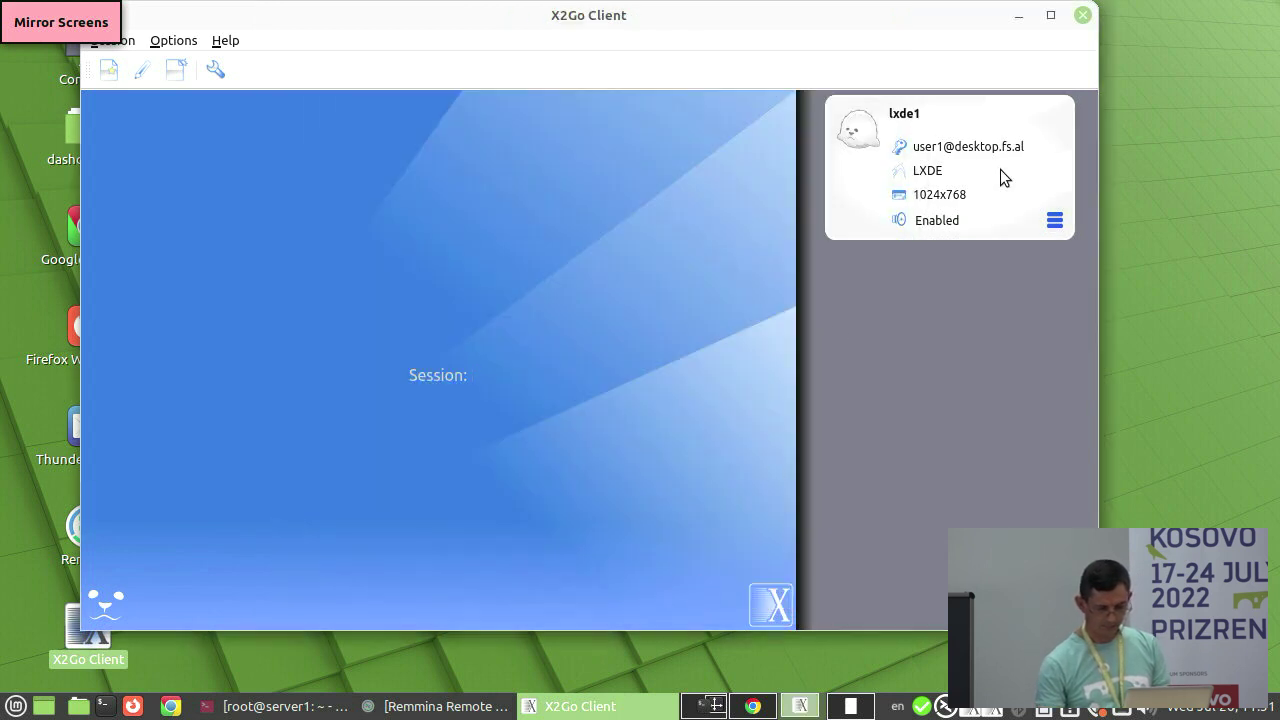
- Start the lxde1 session, enter the account password, and trust the server's host key
{"action": "left_click", "coordinate": [856, 176]}
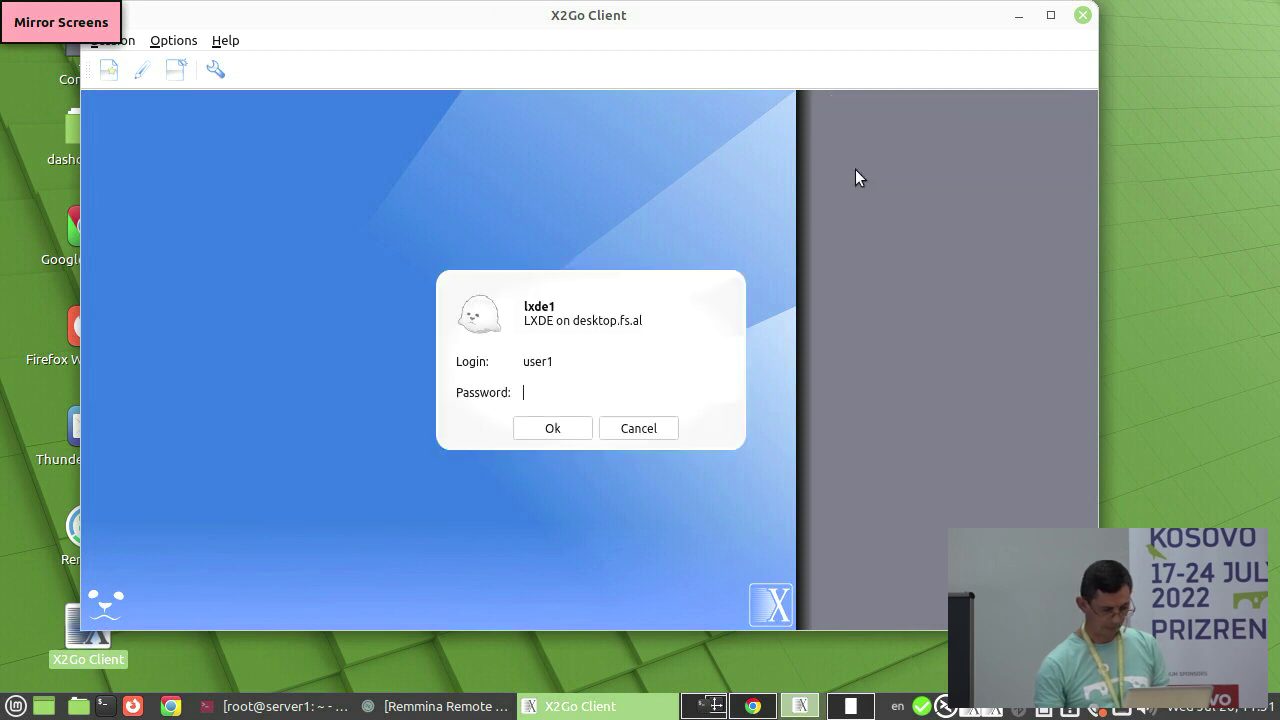
{"action": "type", "text": "****"}
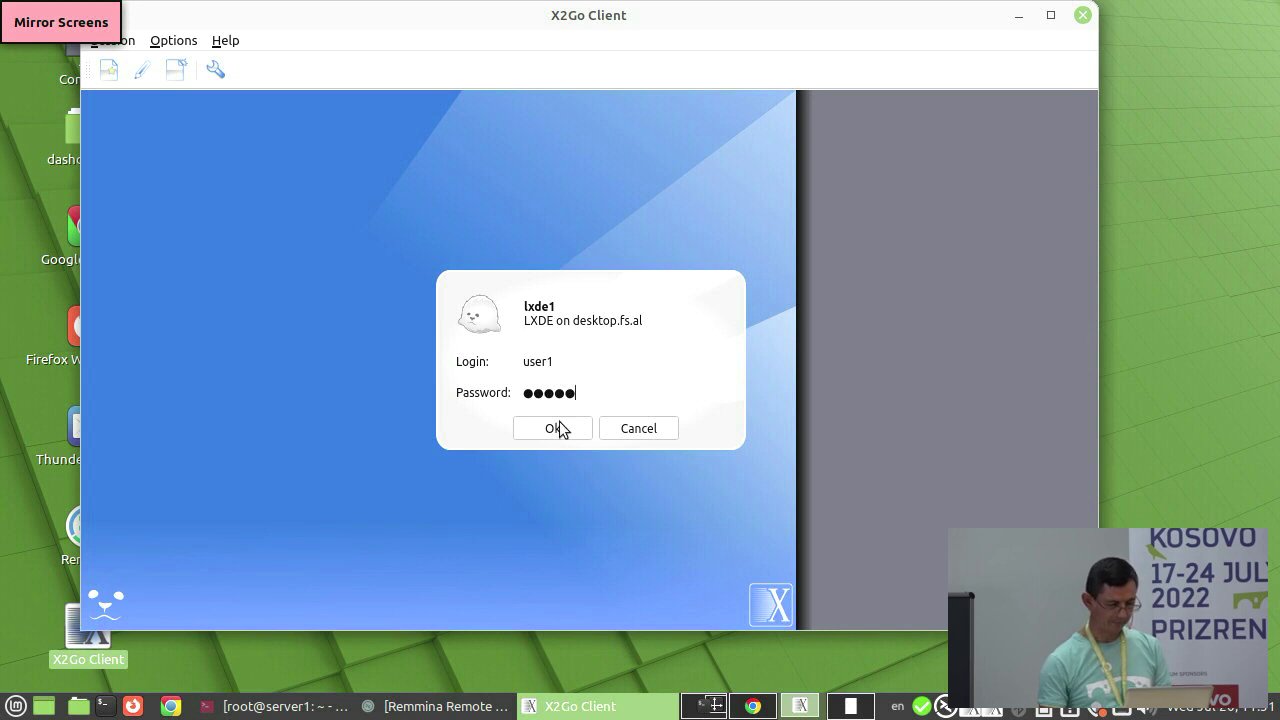
{"action": "left_click", "coordinate": [560, 428]}
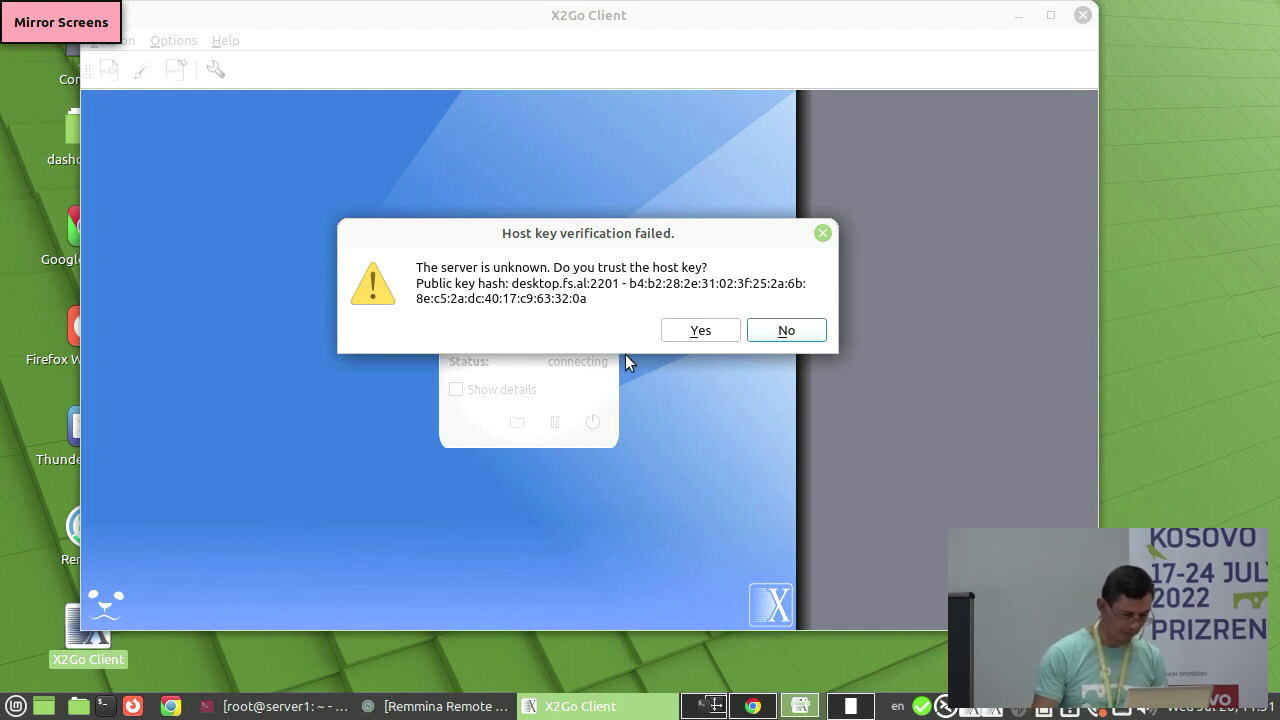
{"action": "left_click", "coordinate": [697, 332]}
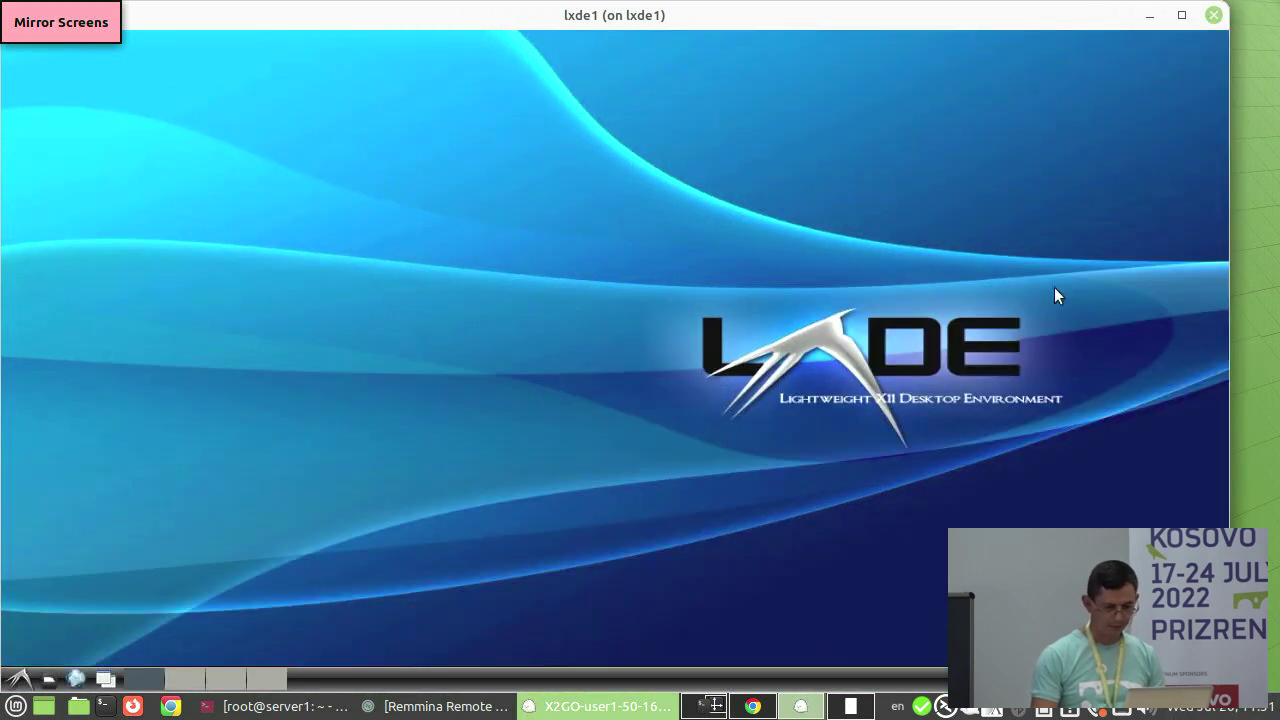
- Launch Epoptes in the maximised lxde1 session, dismiss its permission error, and close the session
{"action": "double_click", "coordinate": [1012, 15]}
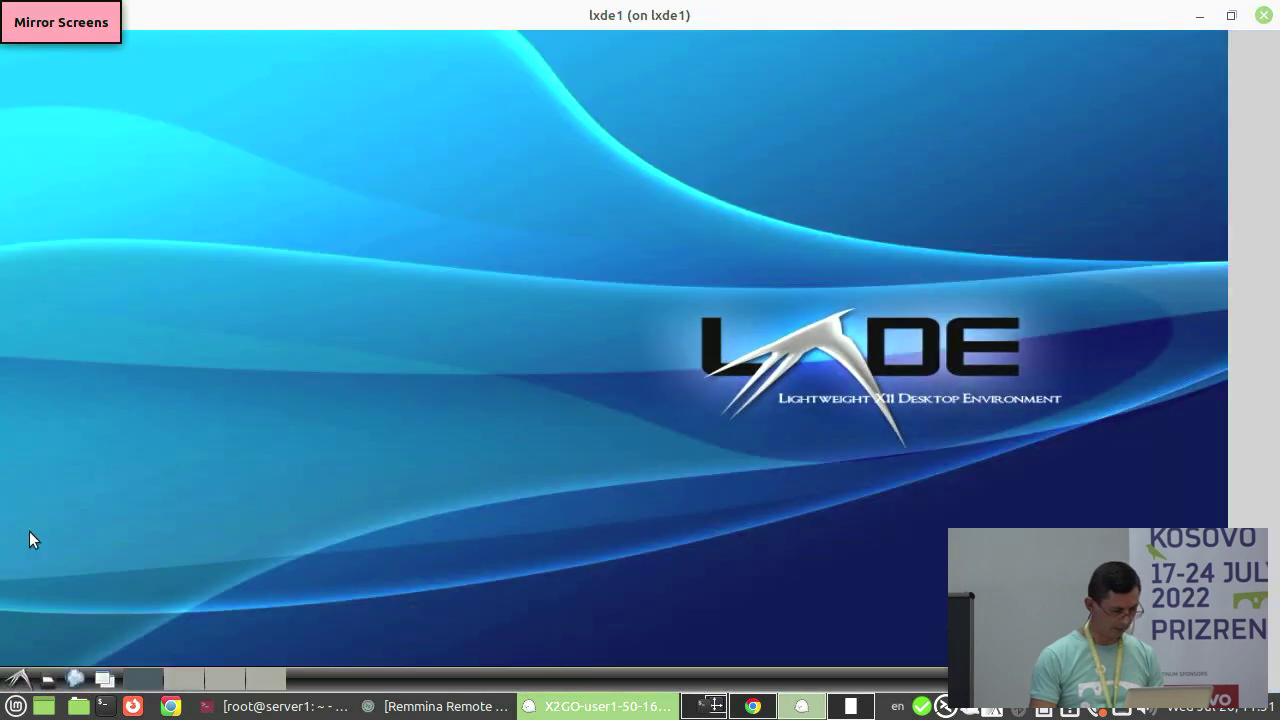
{"action": "left_click", "coordinate": [19, 682]}
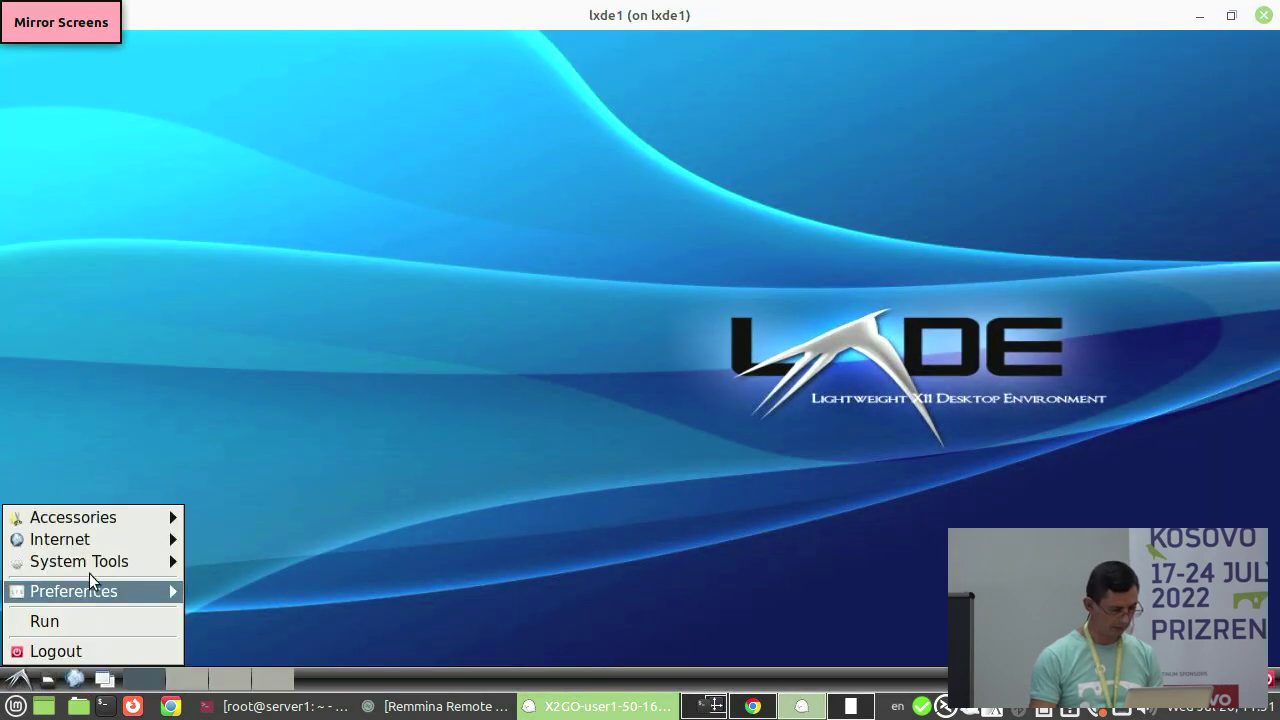
{"action": "left_click", "coordinate": [423, 348]}
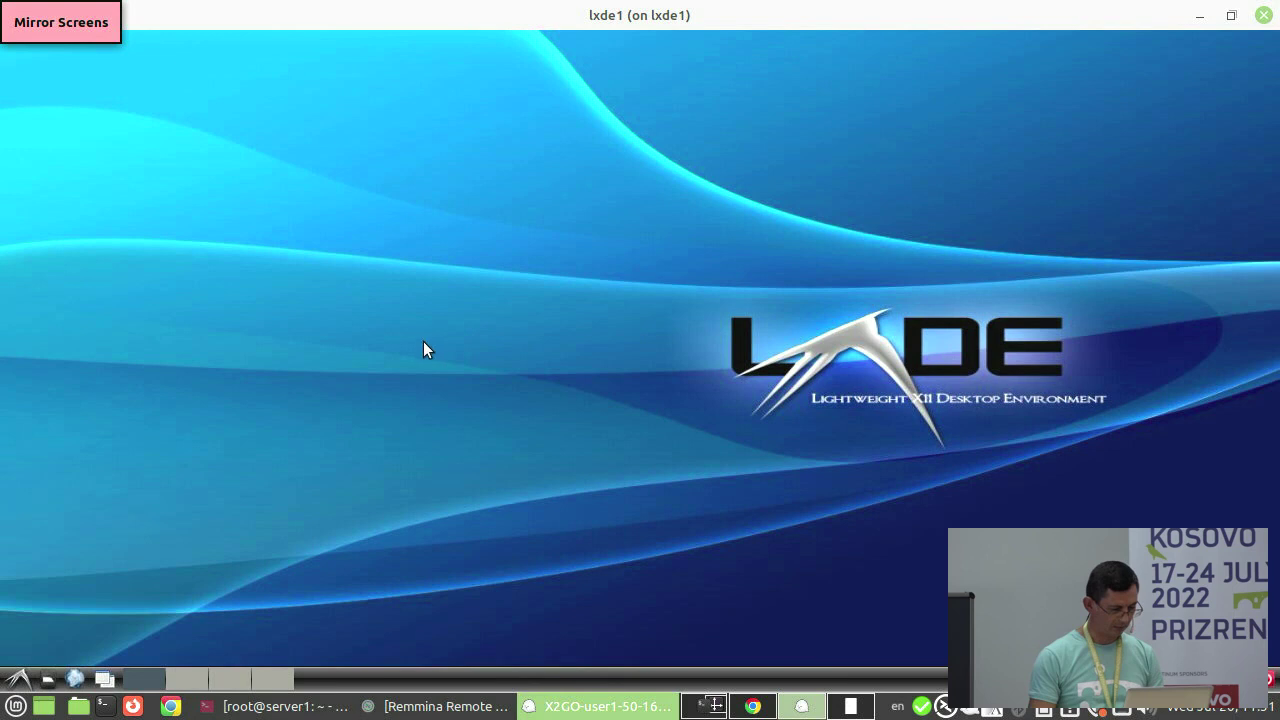
{"action": "left_click", "coordinate": [17, 680]}
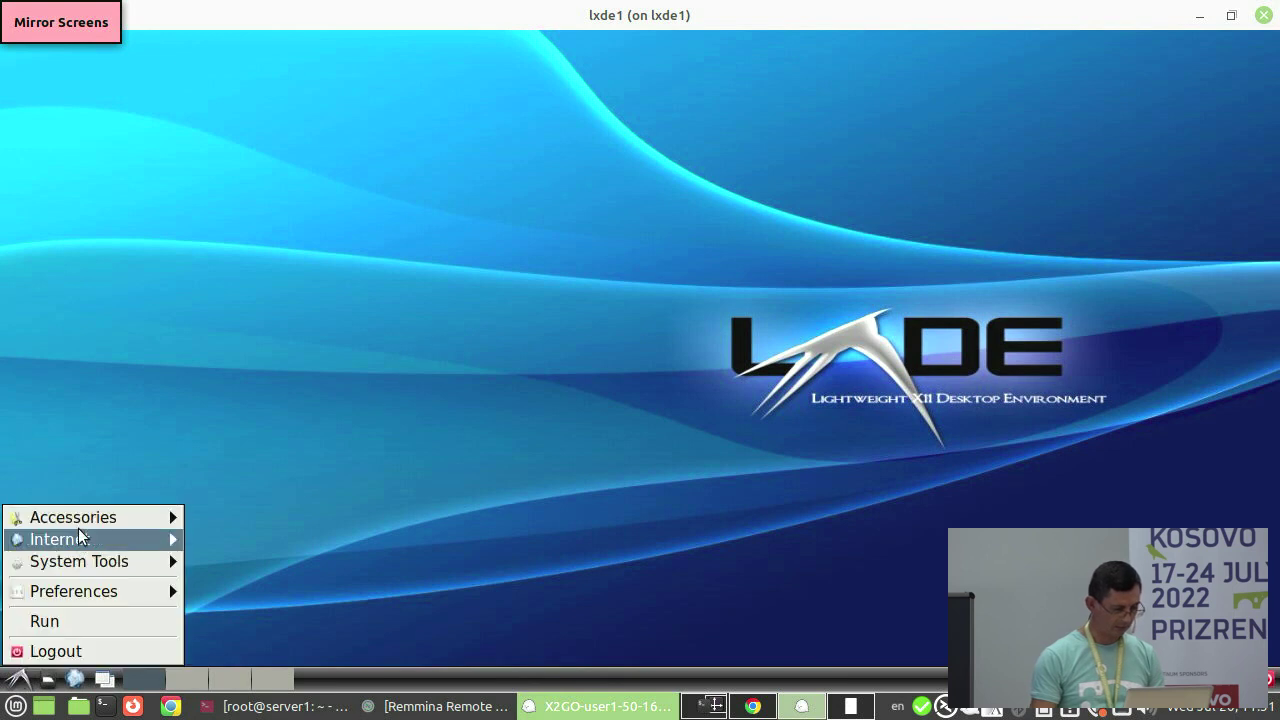
{"action": "mouse_move", "coordinate": [80, 543]}
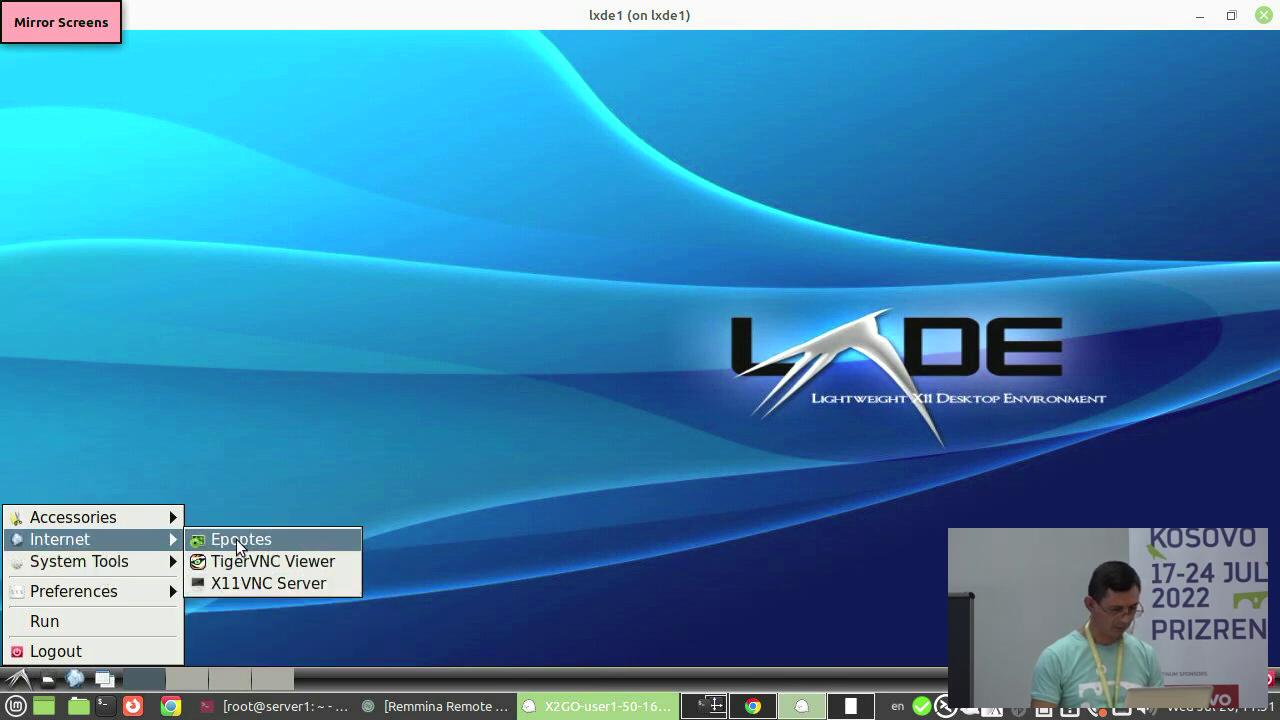
{"action": "left_click", "coordinate": [234, 542]}
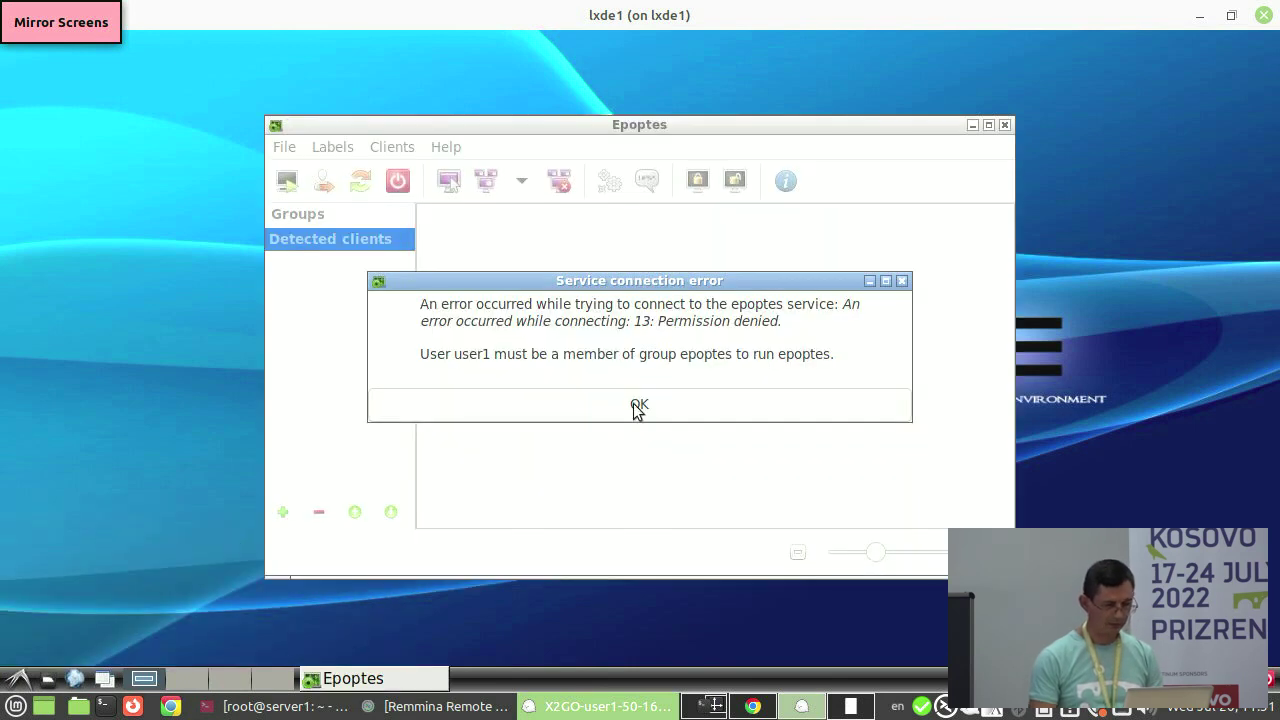
{"action": "left_click", "coordinate": [637, 406]}
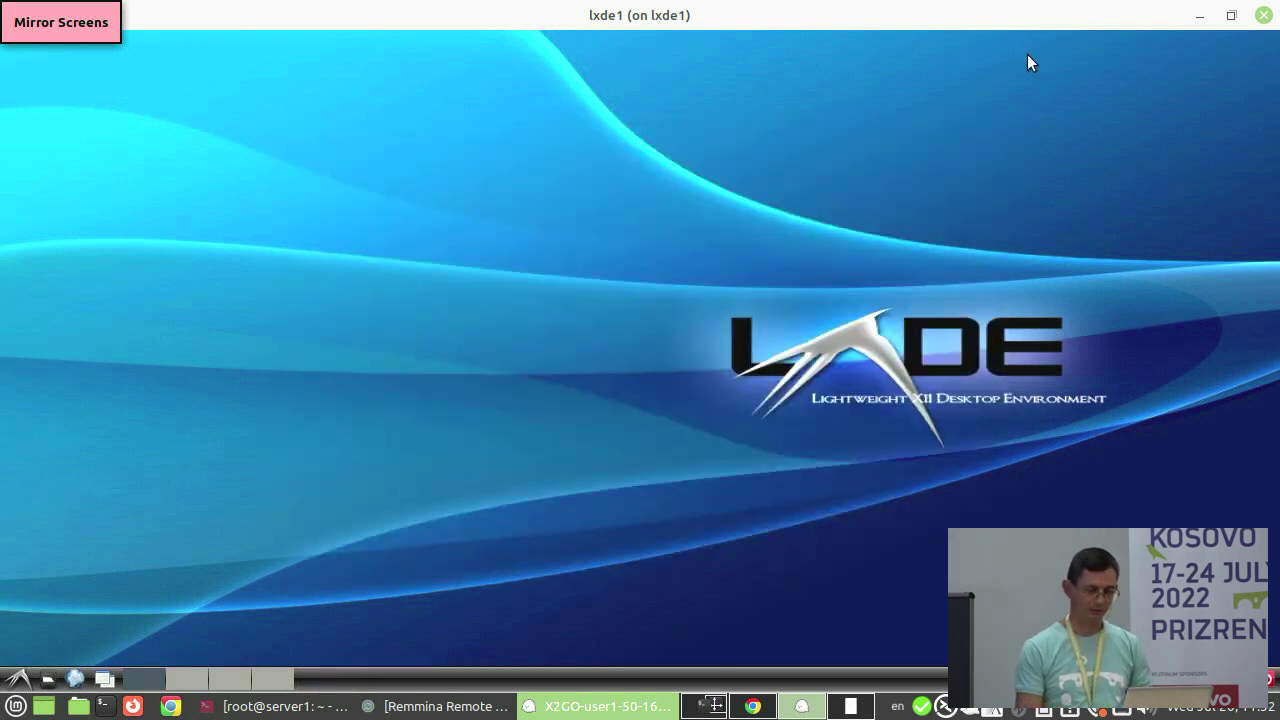
{"action": "left_click", "coordinate": [1263, 15]}
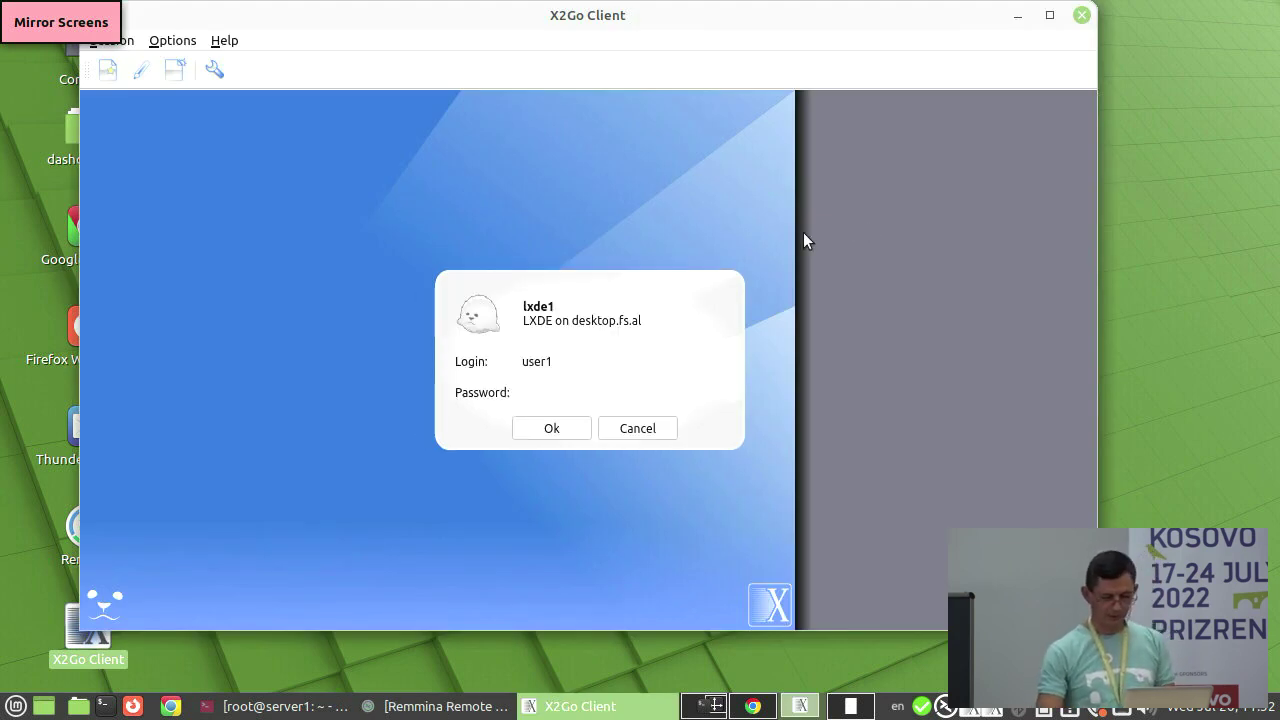
- Close X2Go, scroll Chrome's guide to 3.1 Install LXD, and select 'apt install snapd'
{"action": "left_click", "coordinate": [1081, 16]}
{"action": "key", "text": "alt+Tab"}
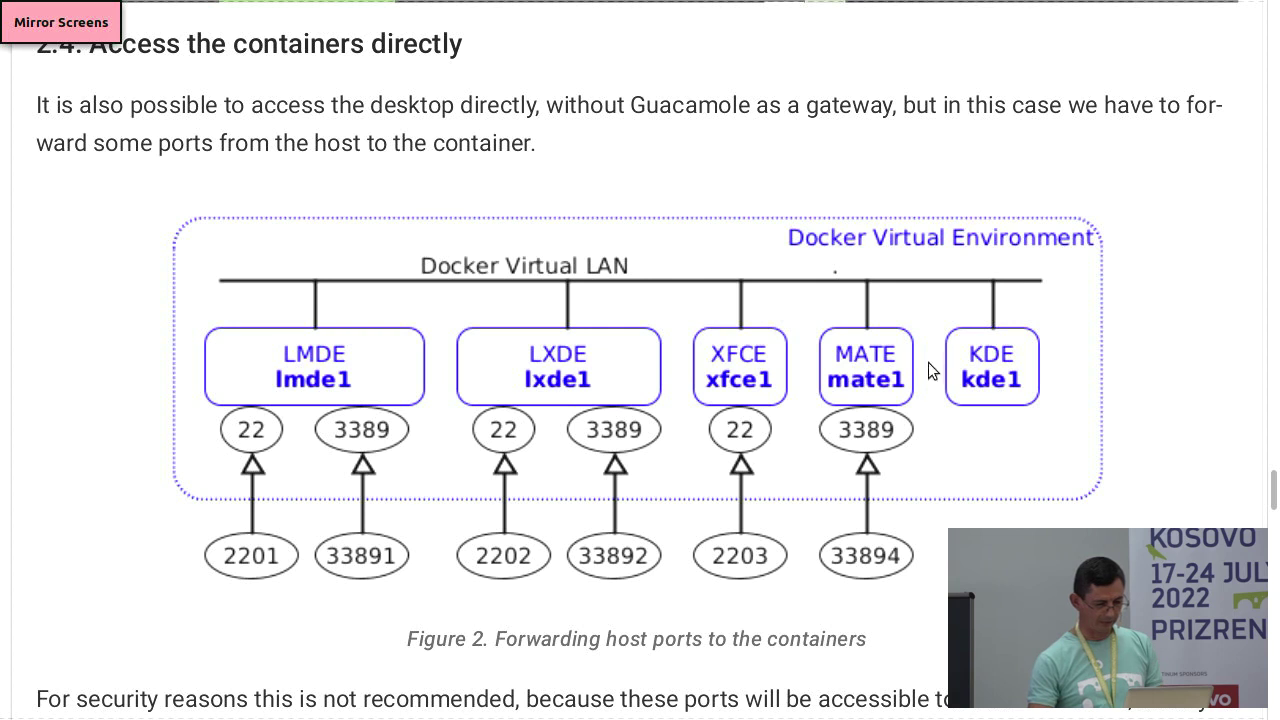
{"action": "scroll", "coordinate": [718, 299], "scroll_direction": "down", "scroll_amount": 7}
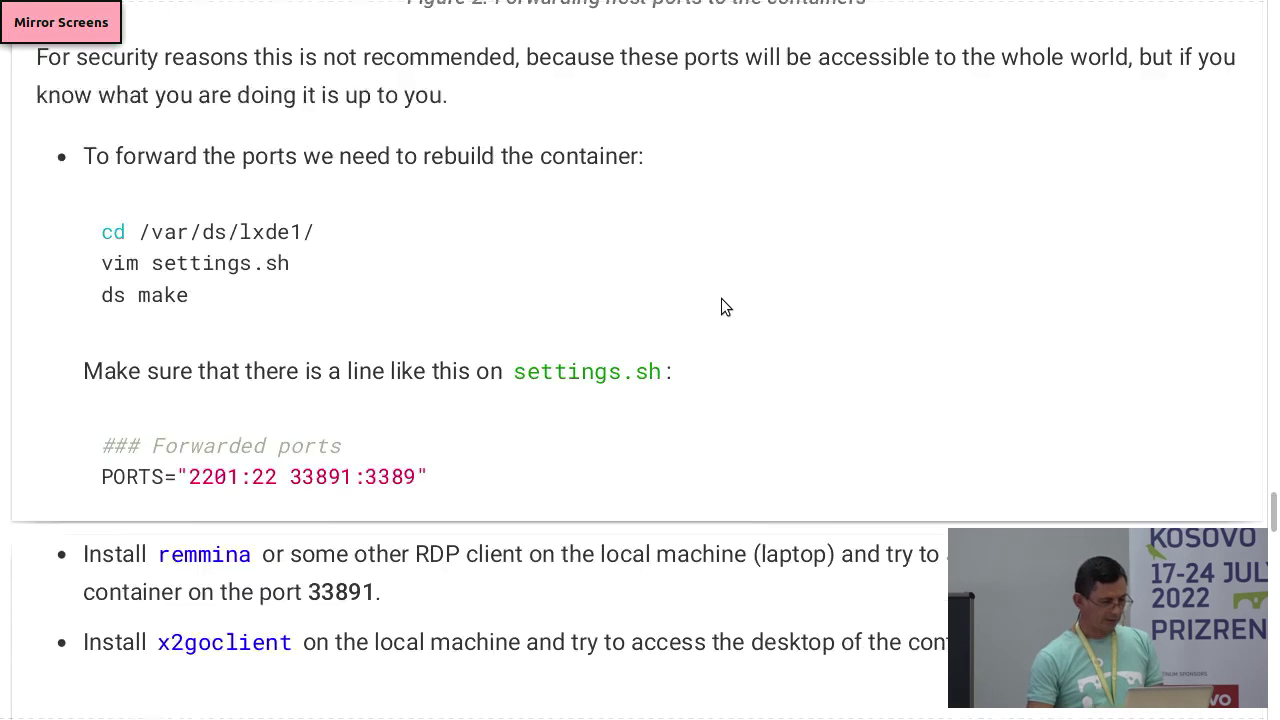
{"action": "scroll", "coordinate": [721, 298], "scroll_direction": "down", "scroll_amount": 4}
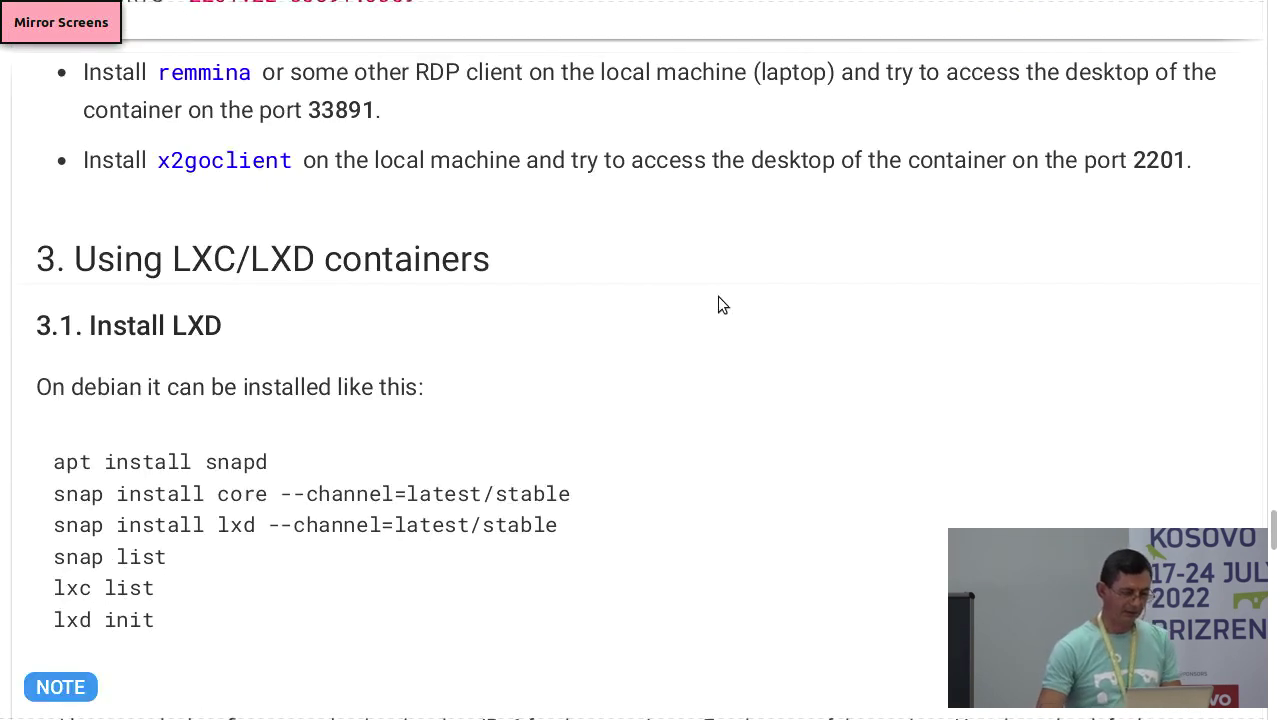
{"action": "scroll", "coordinate": [712, 298], "scroll_direction": "down", "scroll_amount": 2}
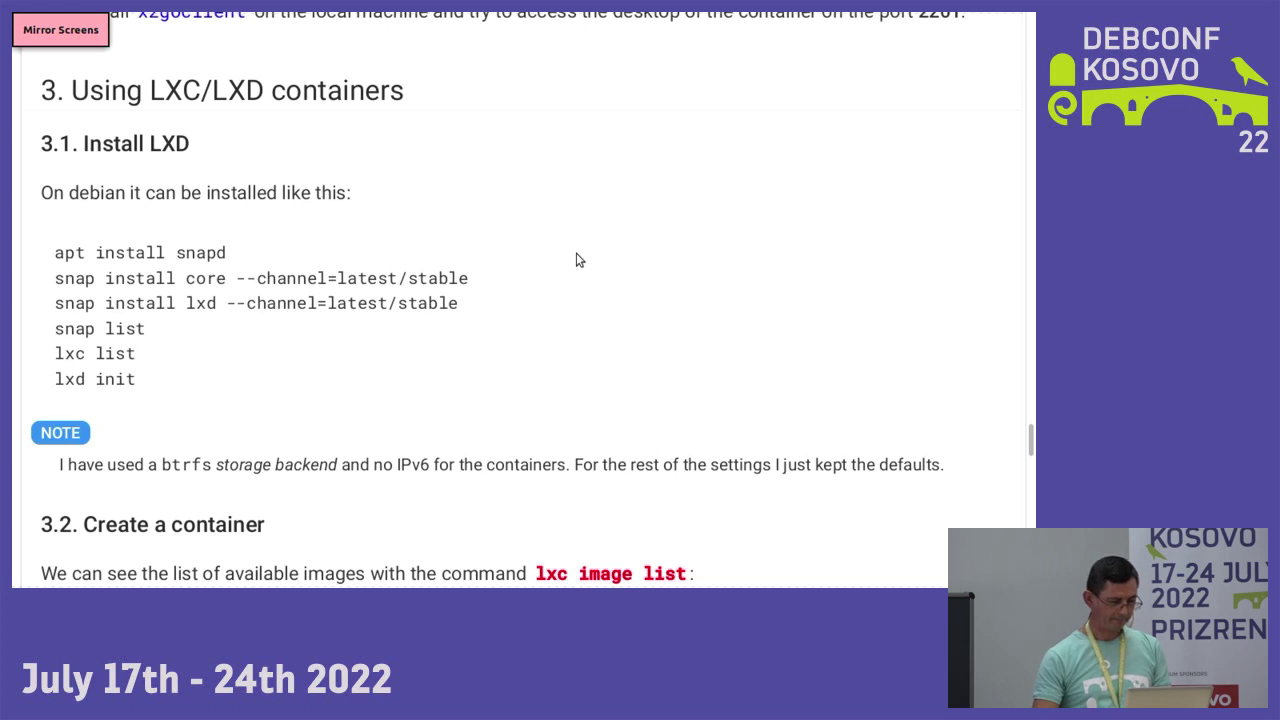
{"action": "scroll", "coordinate": [576, 260], "scroll_direction": "down", "scroll_amount": 2}
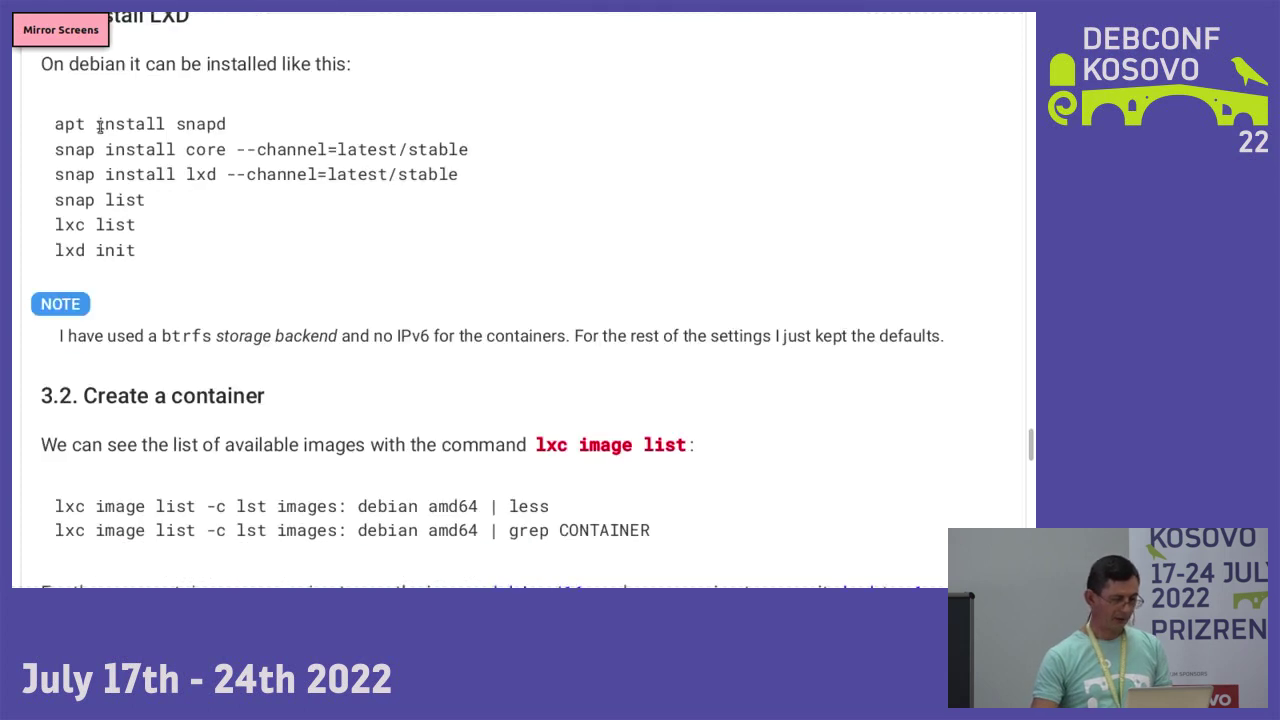
{"action": "left_click_drag", "start_coordinate": [57, 123], "coordinate": [234, 123]}
{"action": "key", "text": "ctrl+c"}
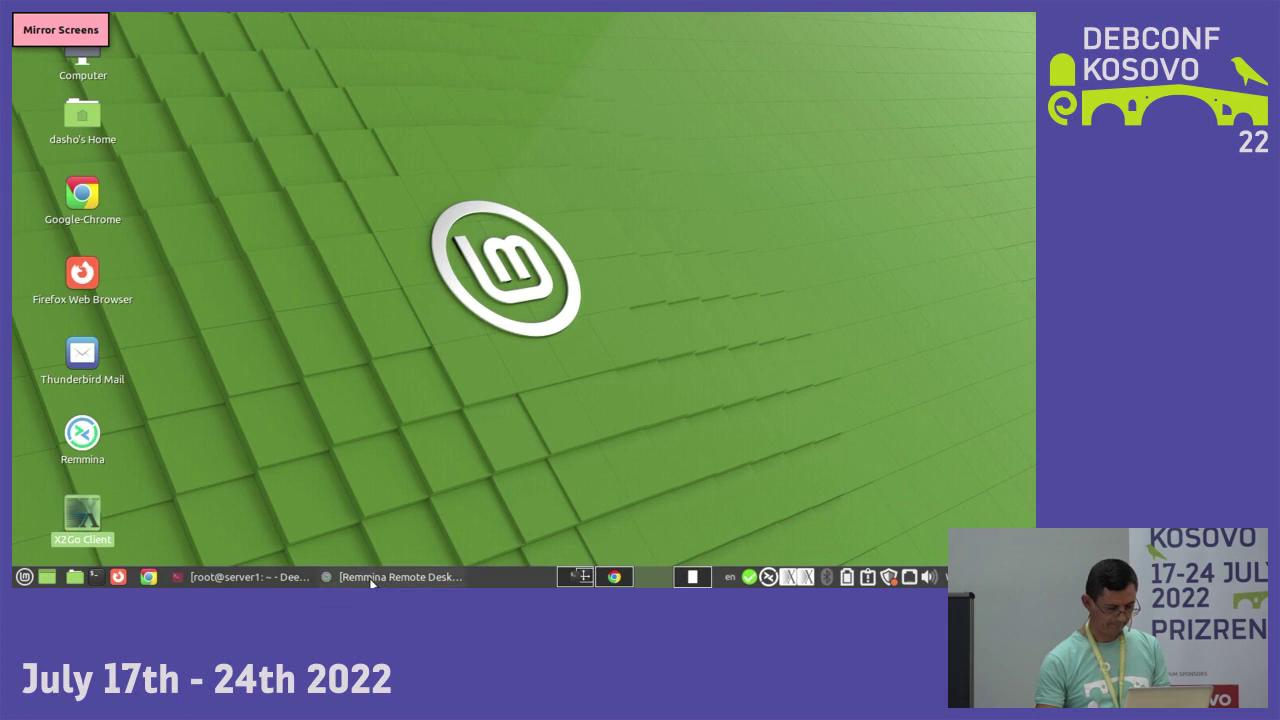
- Install snapd on server1 by running the pasted apt install snapd from the home directory
{"action": "left_click", "coordinate": [245, 577]}
{"action": "type", "text": "cd"}
{"action": "key", "text": "Return"}
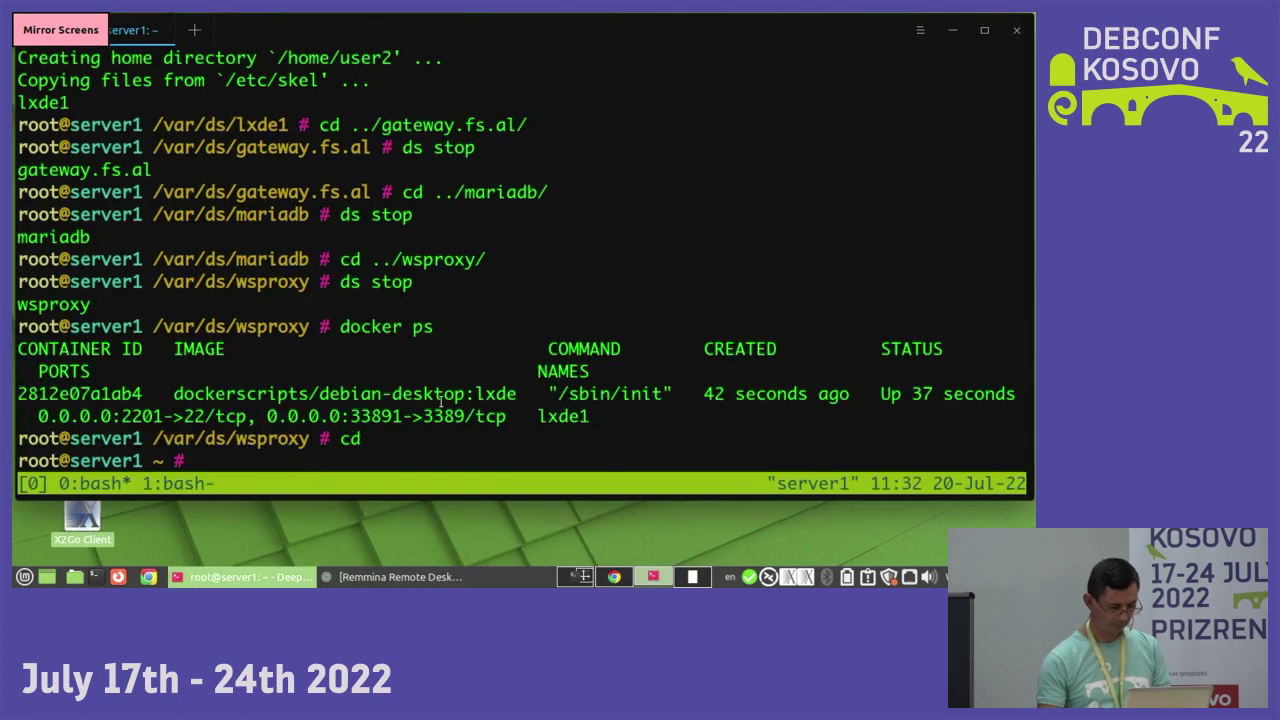
{"action": "key", "text": "ctrl+shift+v"}
{"action": "key", "text": "Return"}
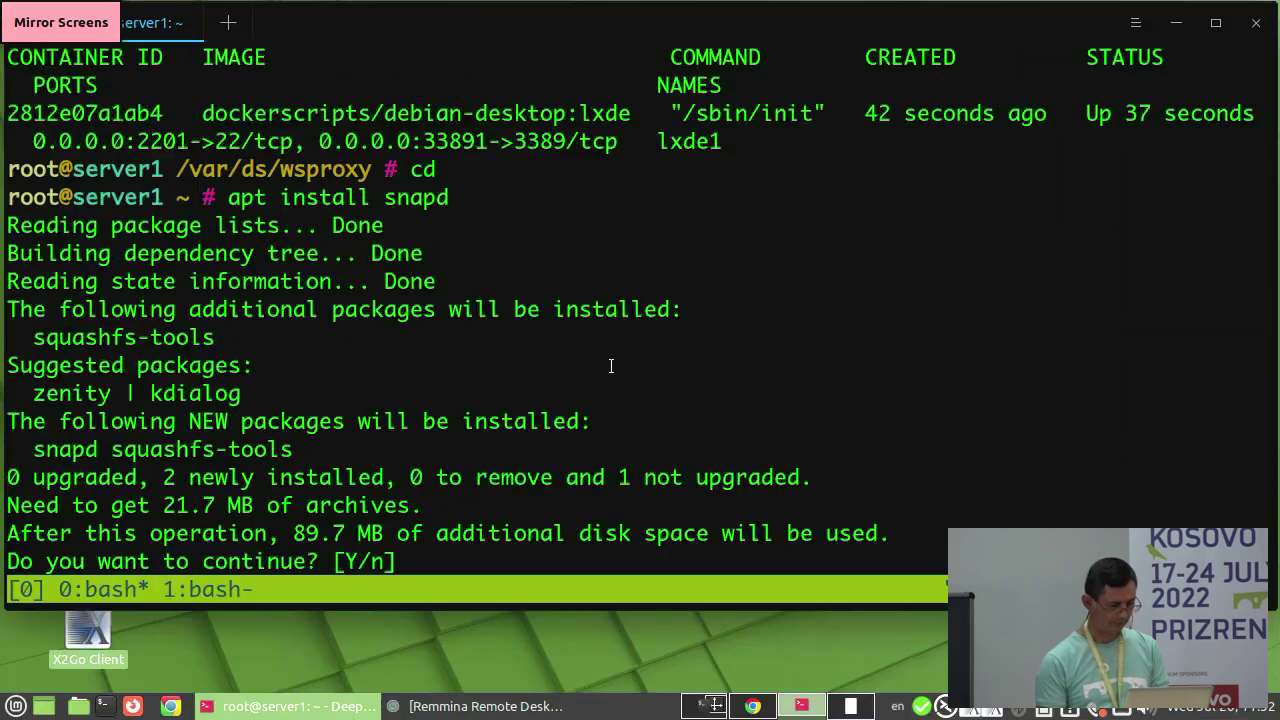
{"action": "key", "text": "Return"}
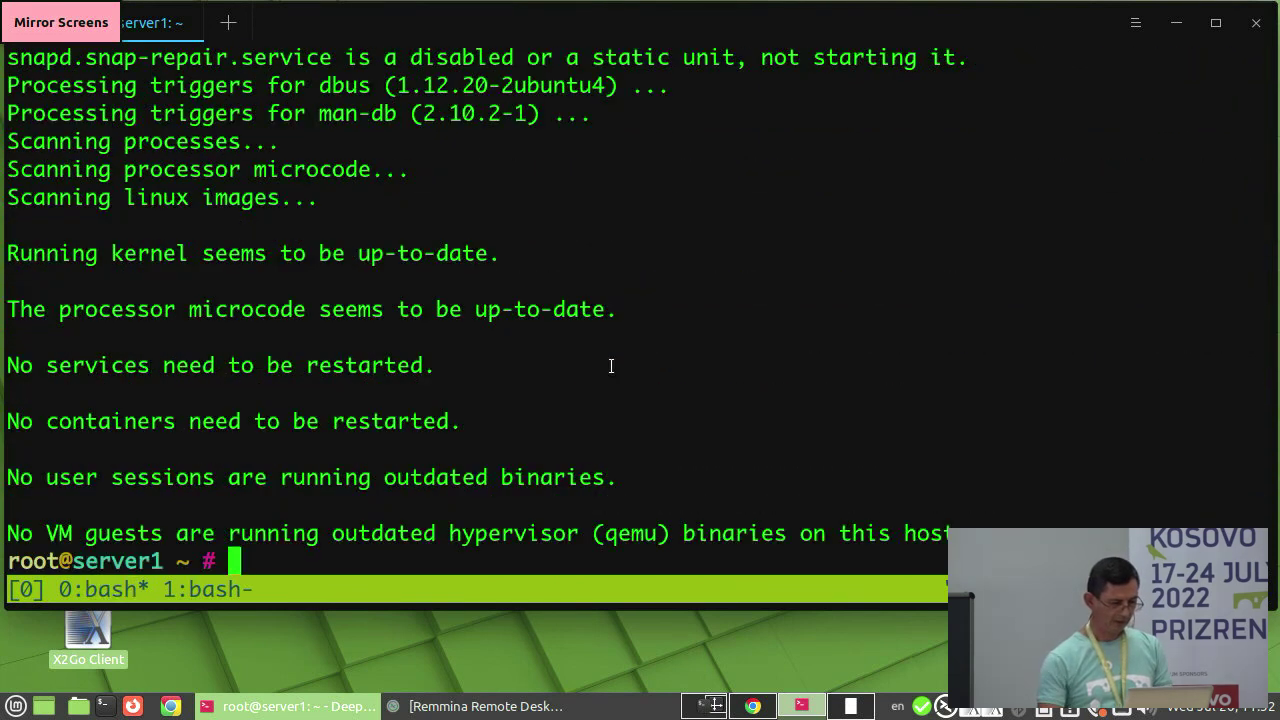
{"action": "key", "text": "alt+Tab"}
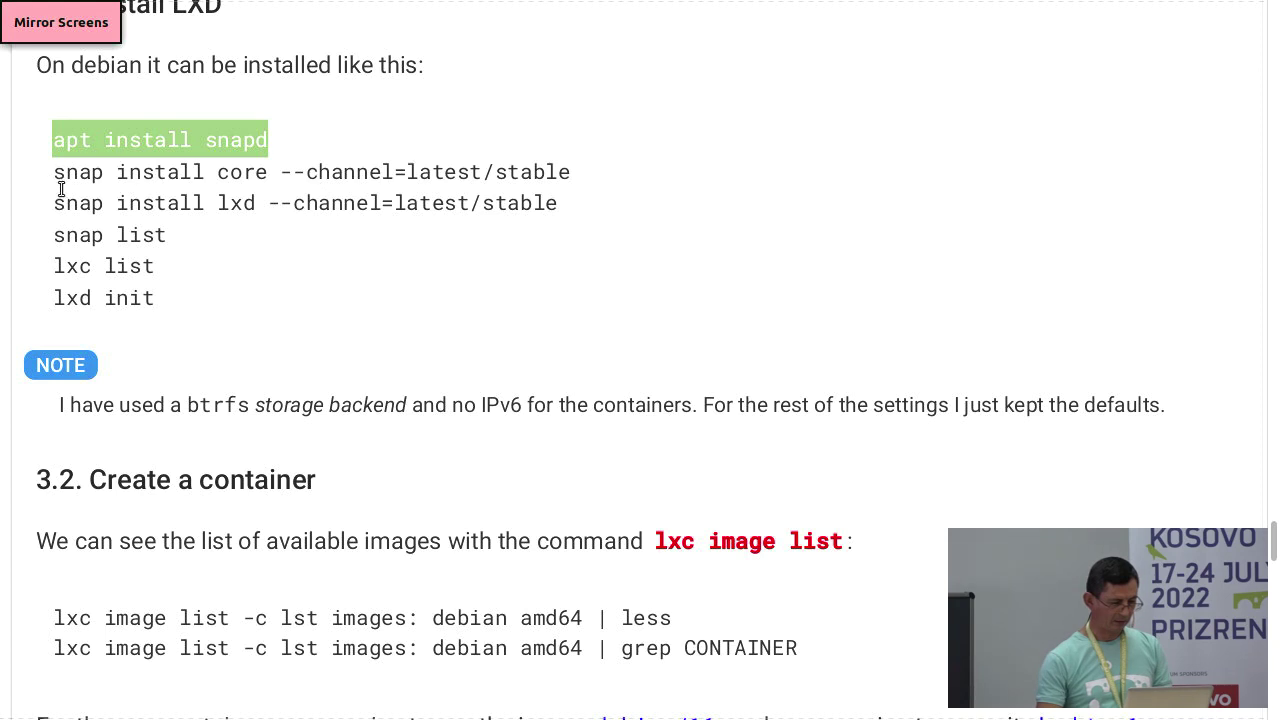
- Select 'snap install lxd --channel=latest/stable' in the guide and return to the terminal
{"action": "left_click_drag", "start_coordinate": [51, 206], "coordinate": [575, 201]}
{"action": "key", "text": "ctrl+c"}
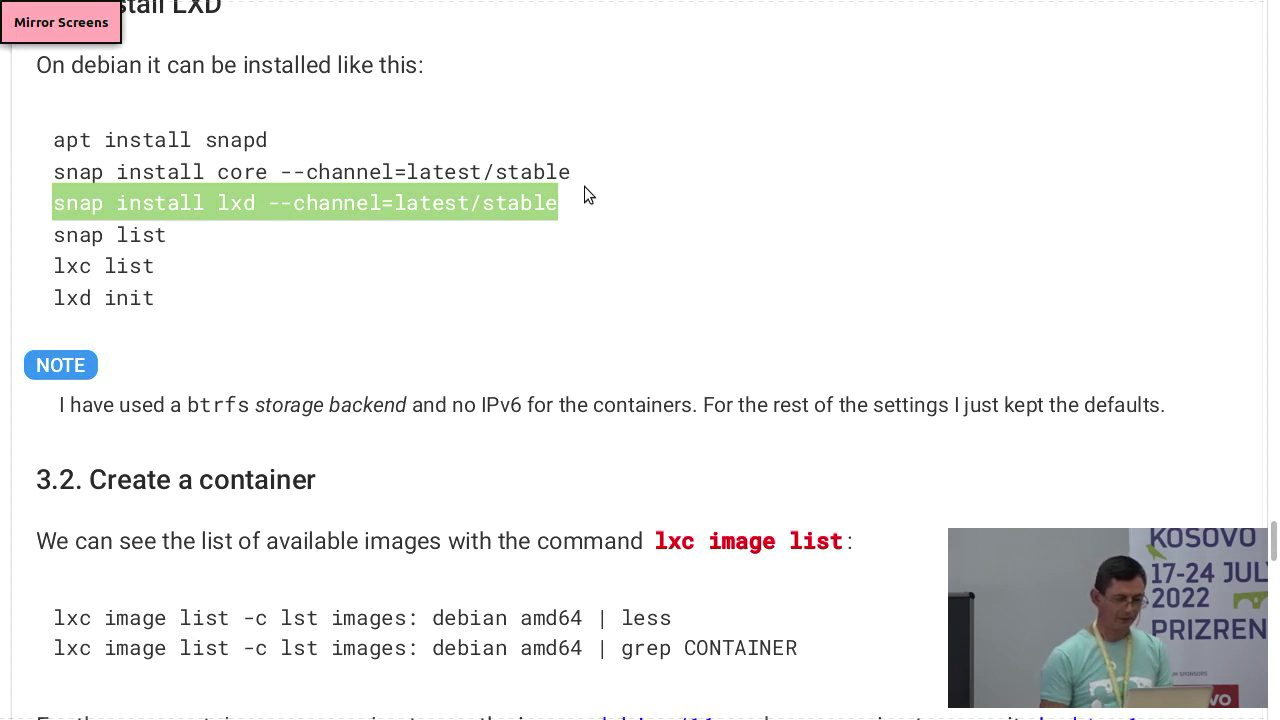
{"action": "key", "text": "alt+Tab"}
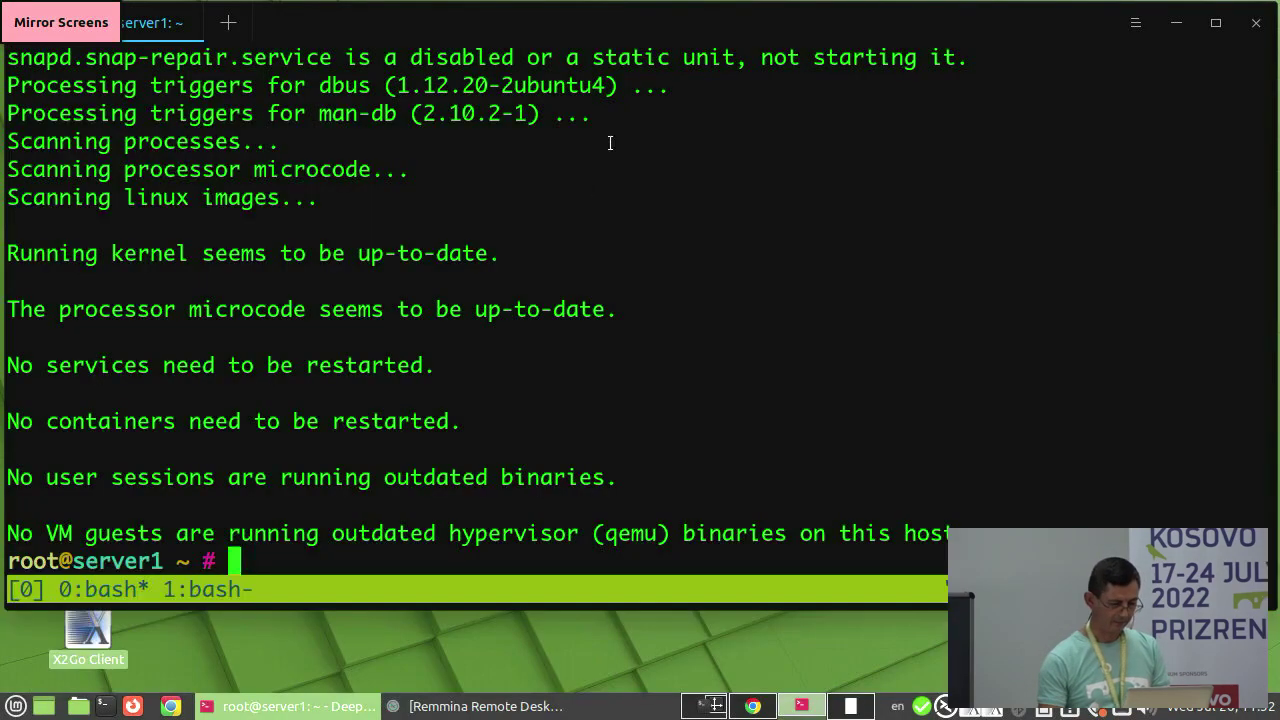
- Install lxd 5.3 from Canonical with snap install lxd, then run lxd ls
{"action": "key", "text": "ctrl+shift+v"}
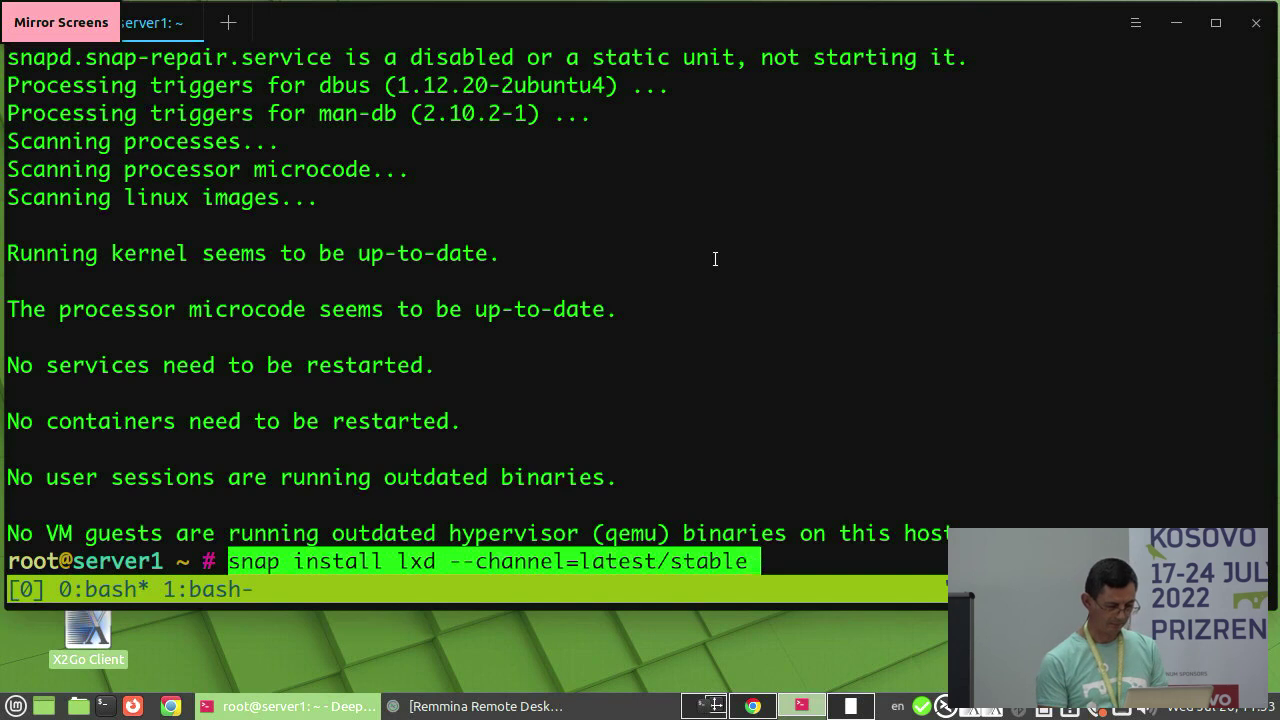
{"action": "key", "text": "Return"}
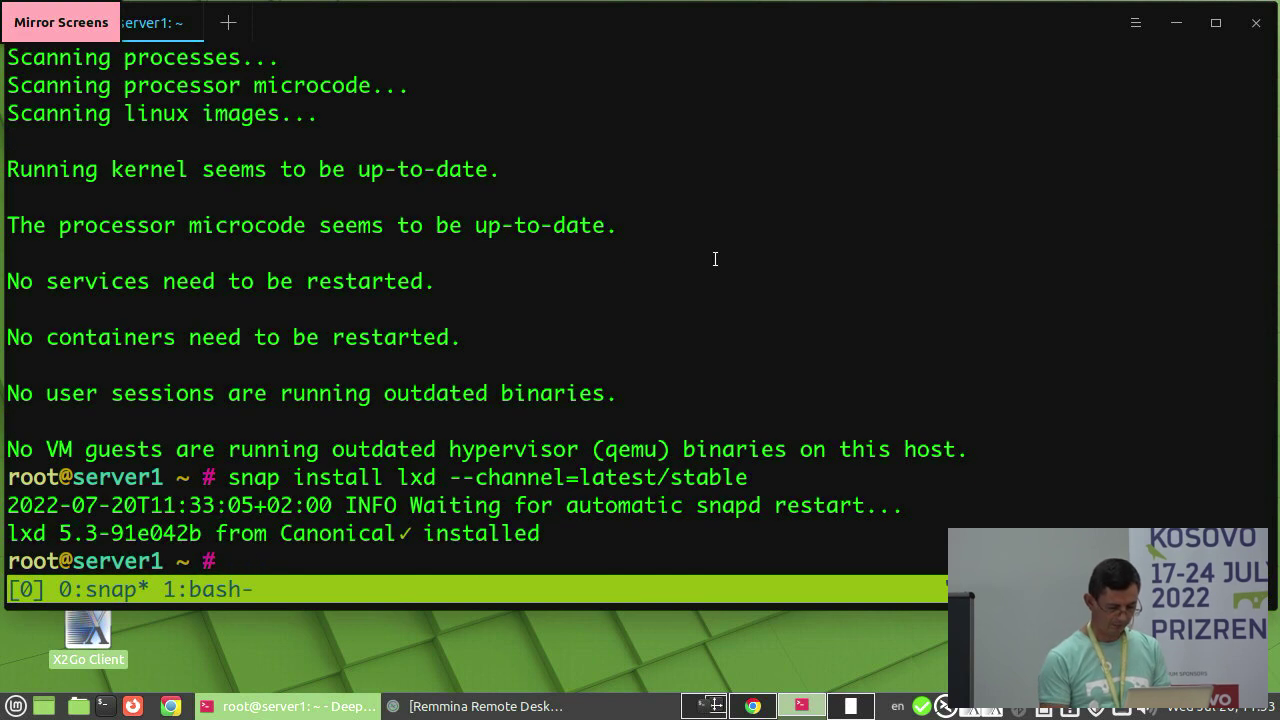
{"action": "type", "text": "lxc"}
{"action": "key", "text": "BackSpace"}
{"action": "type", "text": "d ls"}
{"action": "key", "text": "Return"}
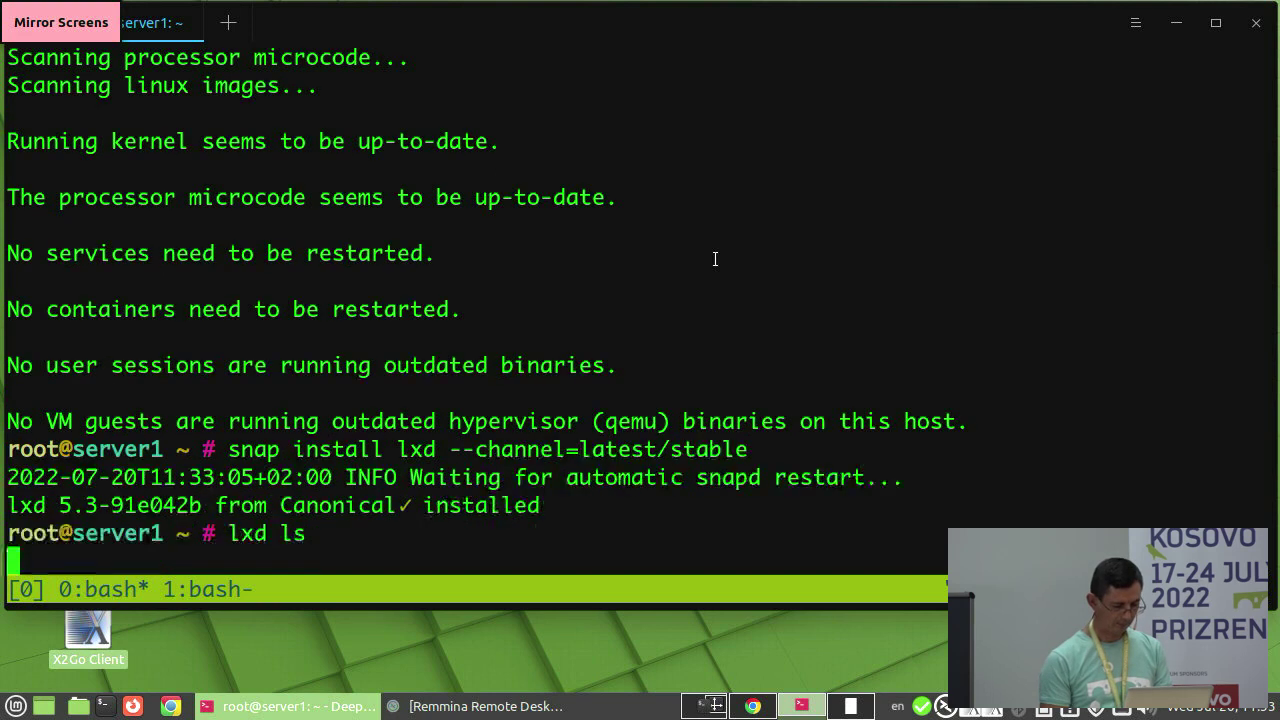